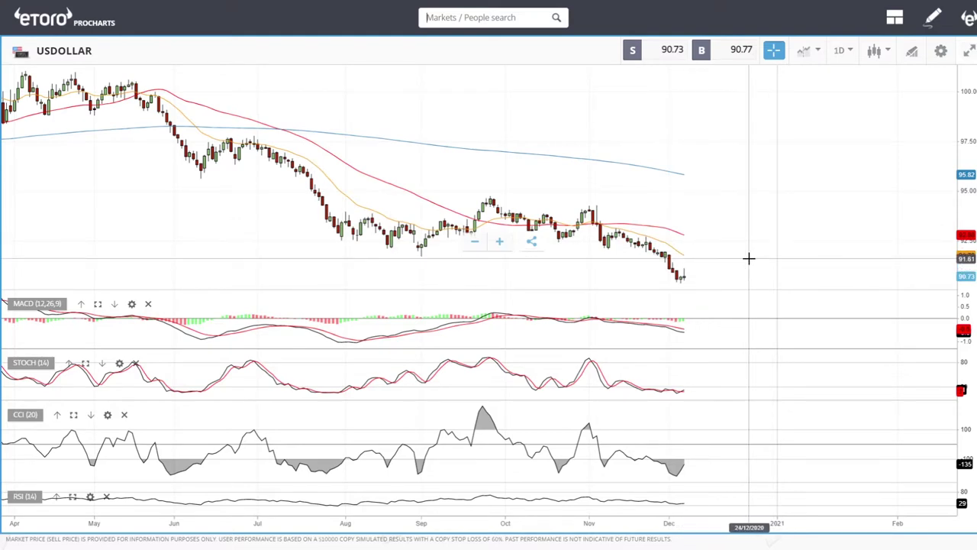
Examine the latest USDOLLAR daily candles against the moving averages.
{"action": "scroll", "coordinate": [737, 288], "scroll_direction": "up", "scroll_amount": 5}
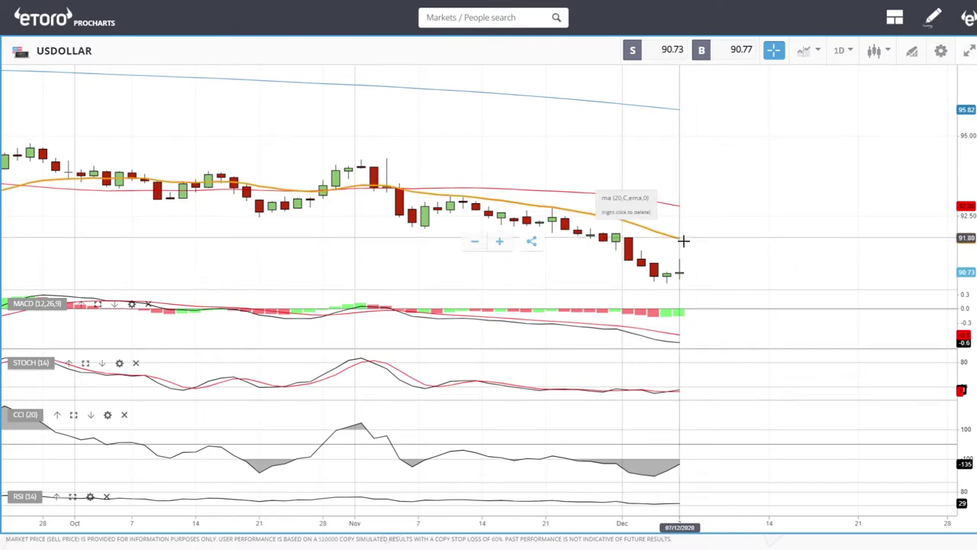
{"action": "scroll", "coordinate": [739, 230], "scroll_direction": "down", "scroll_amount": 3}
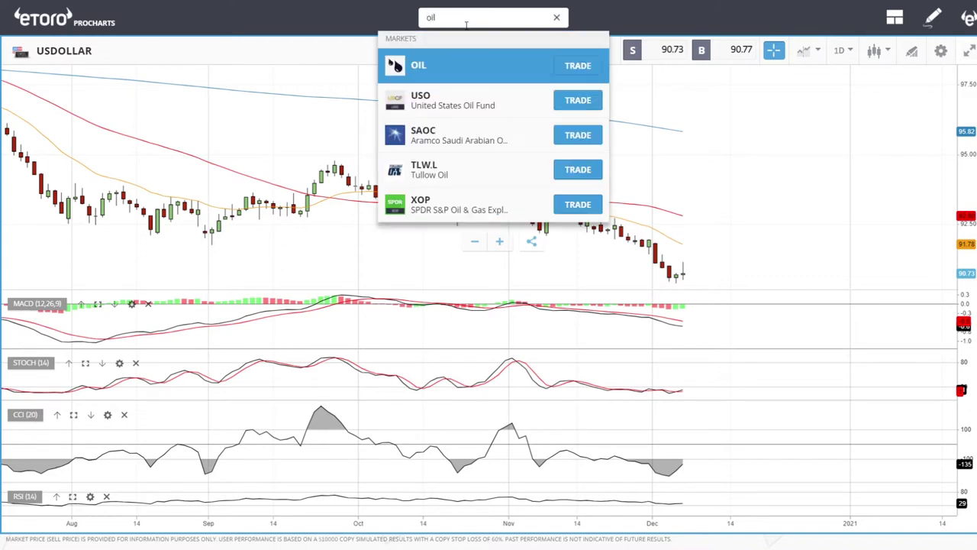
Open the OIL chart from the market search and inspect its recent candles and longer-term price history.
{"action": "left_click", "coordinate": [438, 65]}
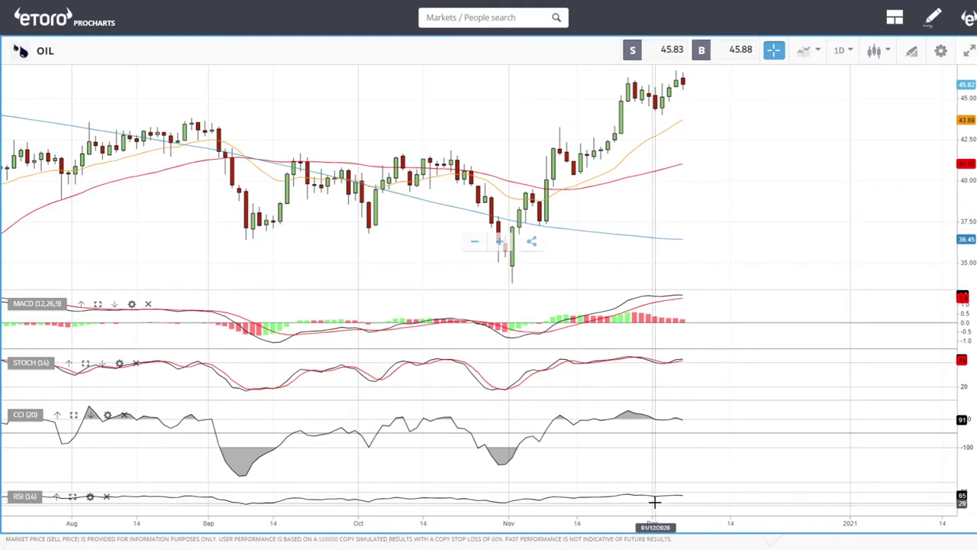
{"action": "scroll", "coordinate": [682, 495], "scroll_direction": "up", "scroll_amount": 5}
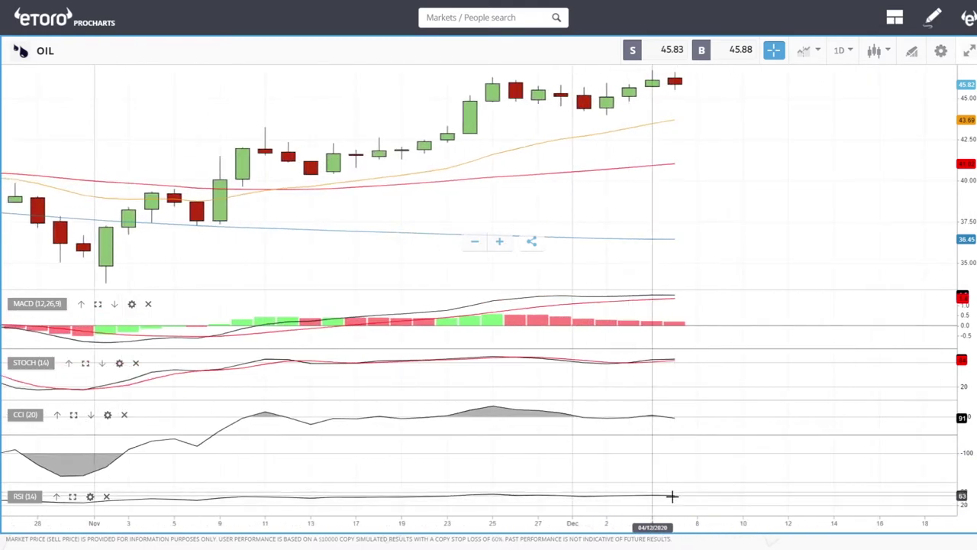
{"action": "scroll", "coordinate": [722, 459], "scroll_direction": "down", "scroll_amount": 3}
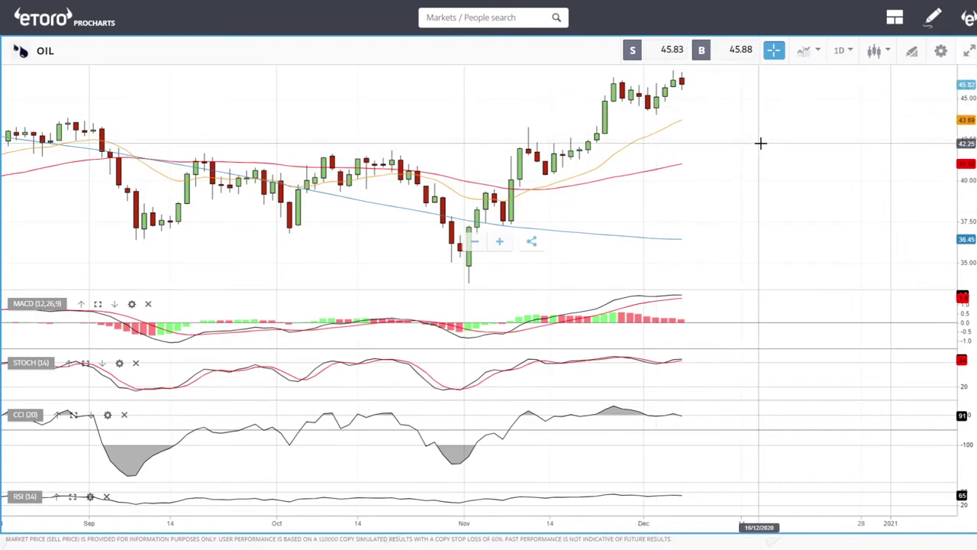
{"action": "scroll", "coordinate": [759, 133], "scroll_direction": "down", "scroll_amount": 4}
{"action": "left_click_drag", "start_coordinate": [737, 180], "coordinate": [720, 183]}
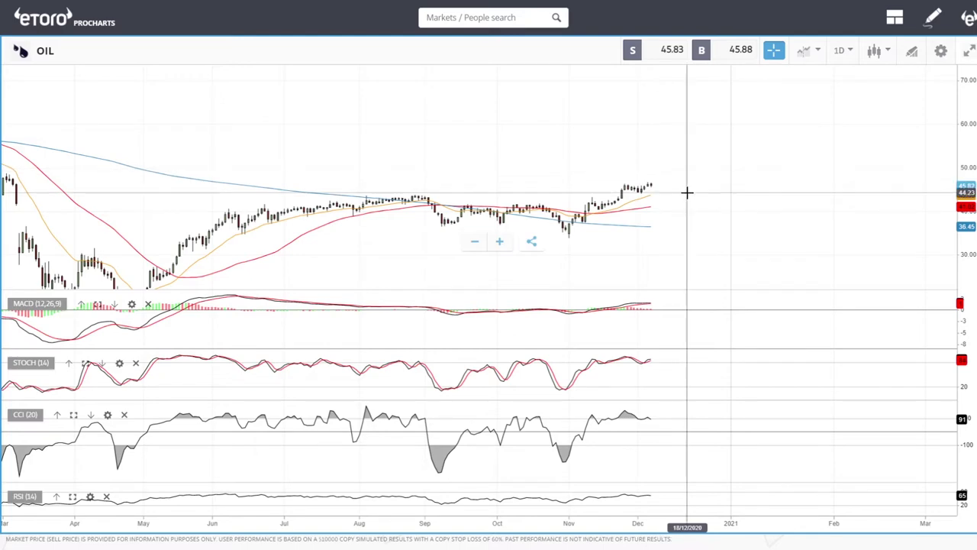
{"action": "scroll", "coordinate": [687, 191], "scroll_direction": "up", "scroll_amount": 2}
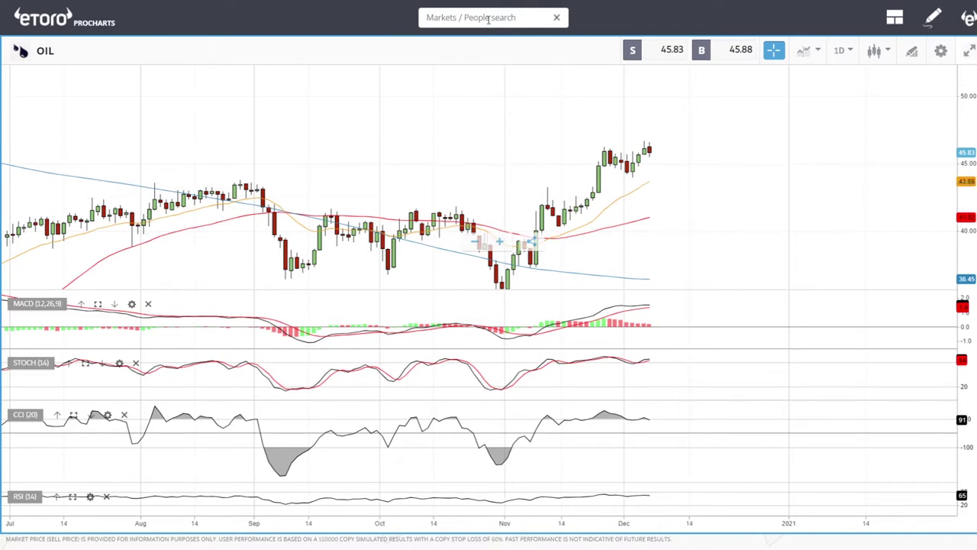
Search the markets for "nat", open the NATGAS chart and inspect its 50-period moving average and latest candle.
{"action": "type", "text": "at"}
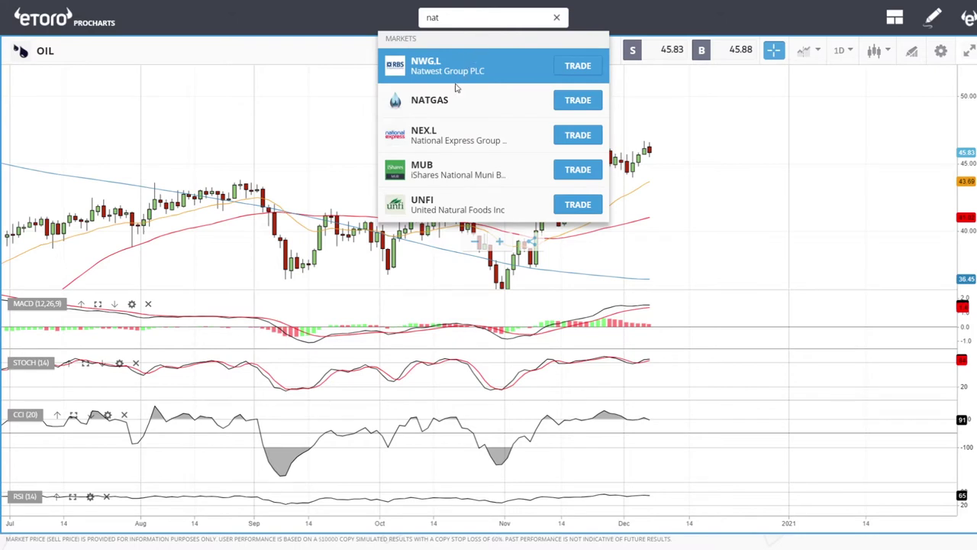
{"action": "left_click", "coordinate": [441, 99]}
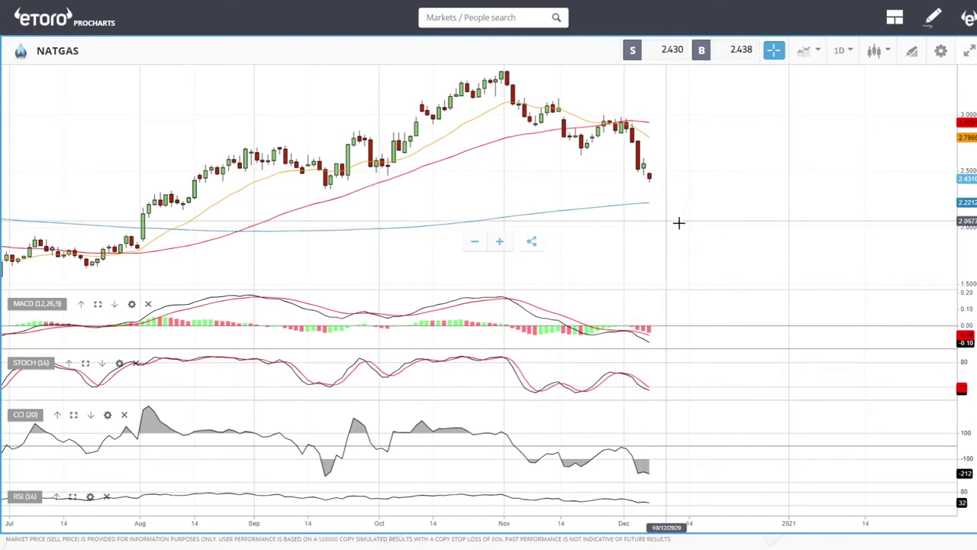
{"action": "left_click", "coordinate": [613, 122]}
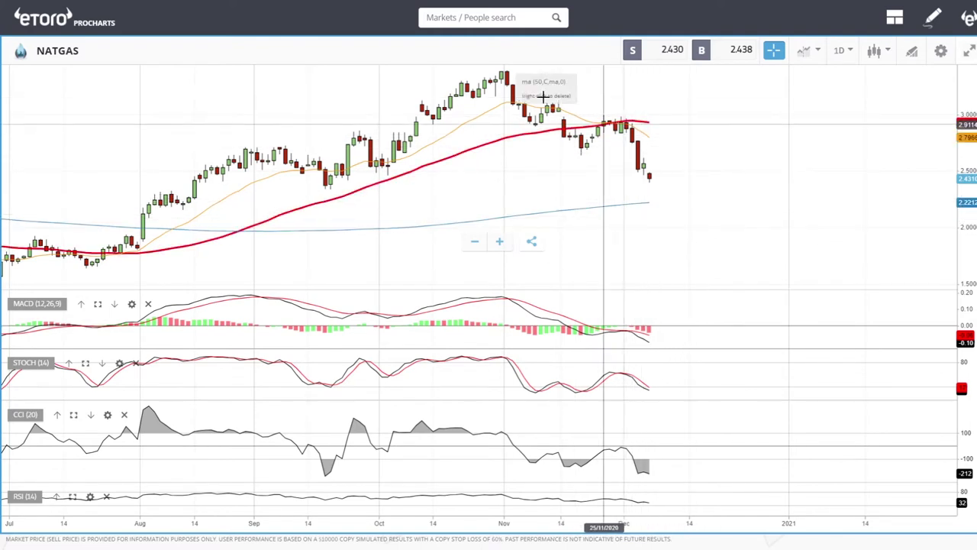
{"action": "left_click", "coordinate": [649, 183]}
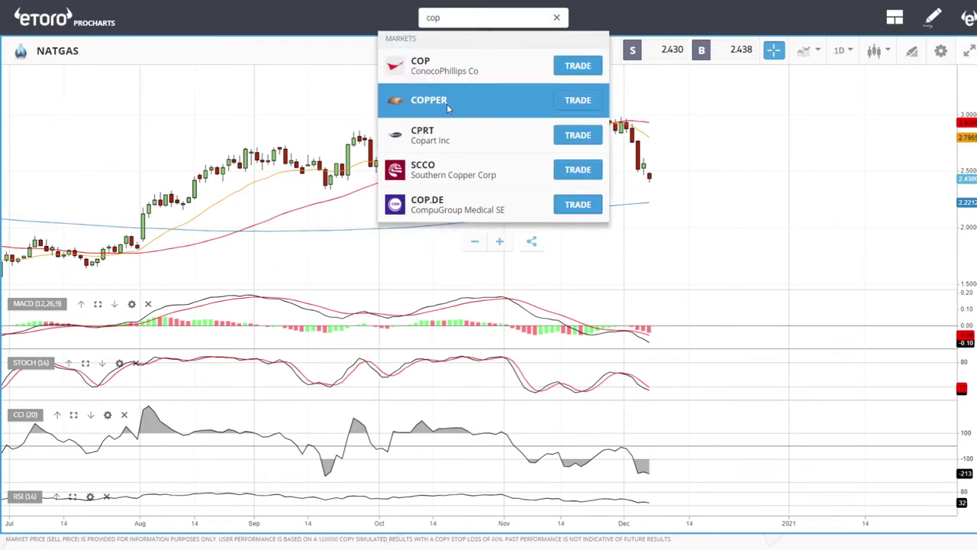
Open the COPPER chart from the "cop" search results.
{"action": "left_click", "coordinate": [448, 107]}
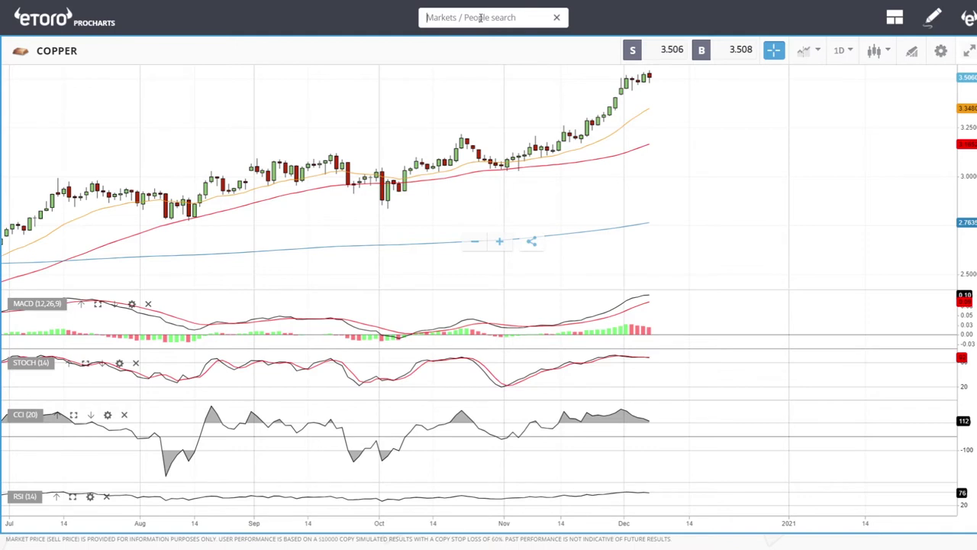
Search for gold, open the GOLD chart and inspect its recent candles and its price history back to early 2020.
{"action": "type", "text": "ol"}
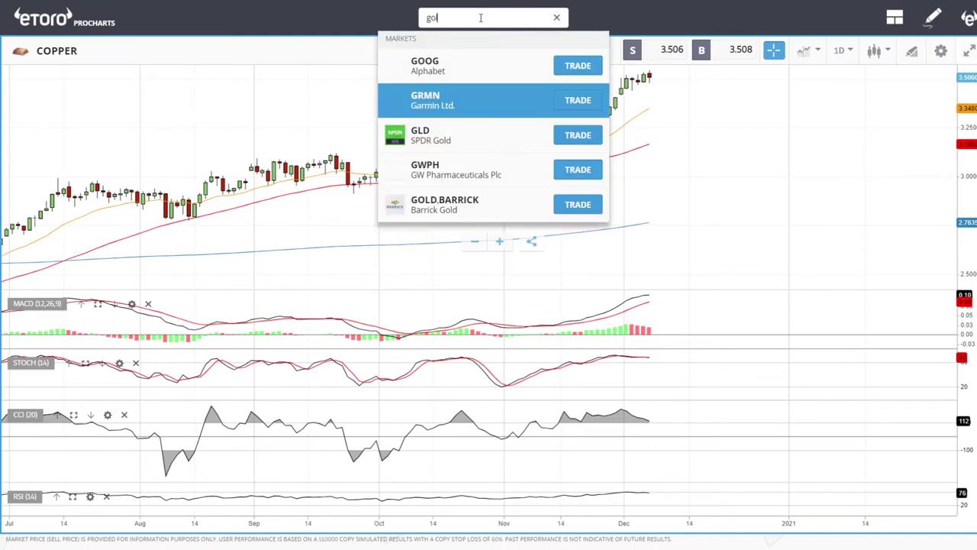
{"action": "left_click", "coordinate": [428, 169]}
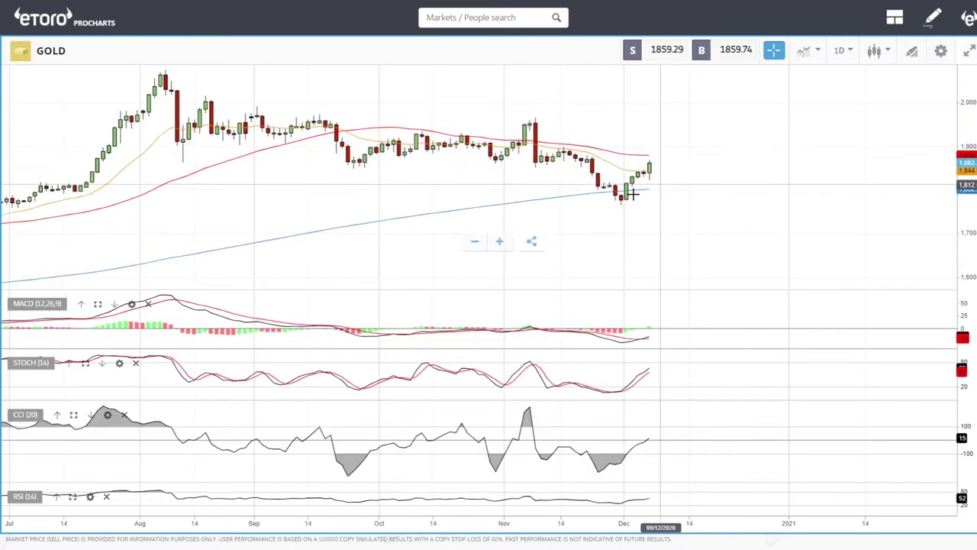
{"action": "scroll", "coordinate": [656, 152], "scroll_direction": "up", "scroll_amount": 5}
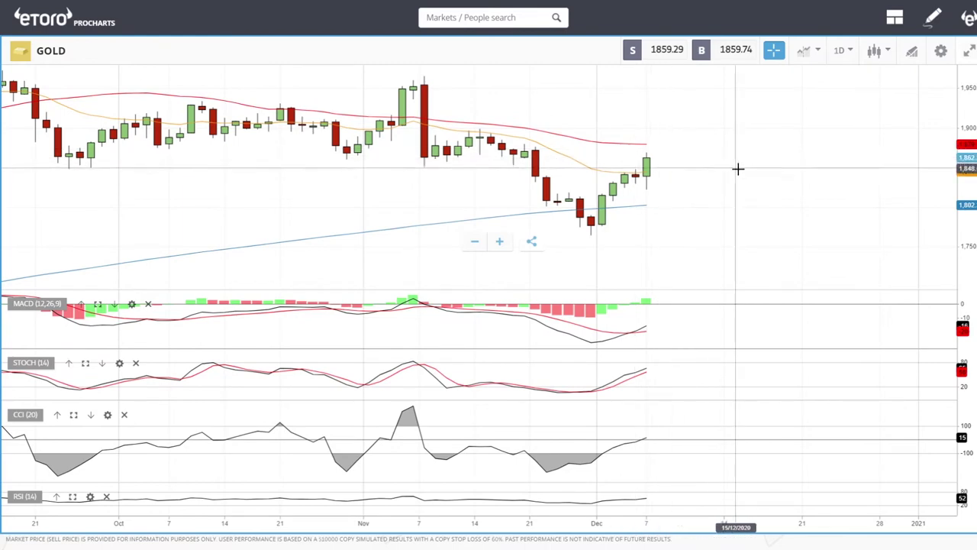
{"action": "scroll", "coordinate": [741, 170], "scroll_direction": "down", "scroll_amount": 5}
{"action": "scroll", "coordinate": [741, 171], "scroll_direction": "down", "scroll_amount": 5}
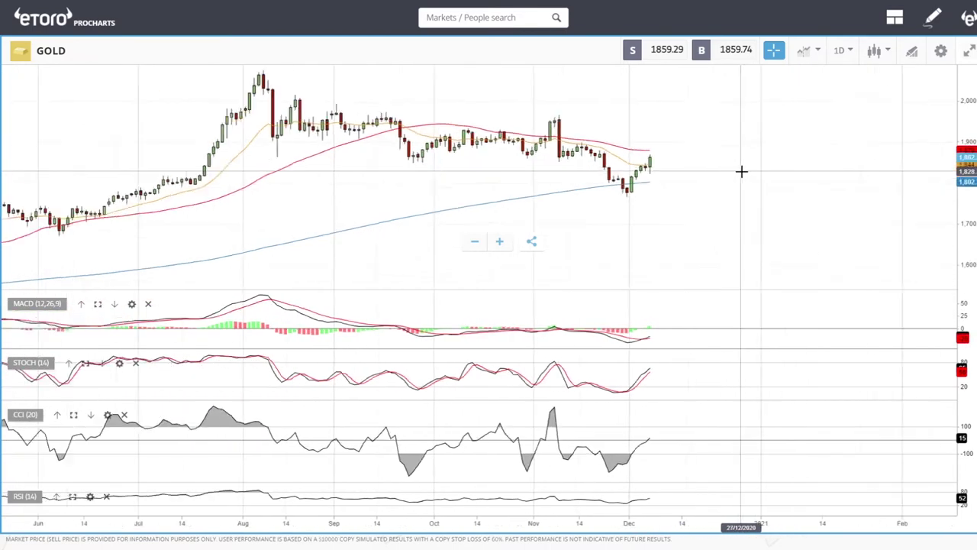
{"action": "scroll", "coordinate": [715, 170], "scroll_direction": "up", "scroll_amount": 5}
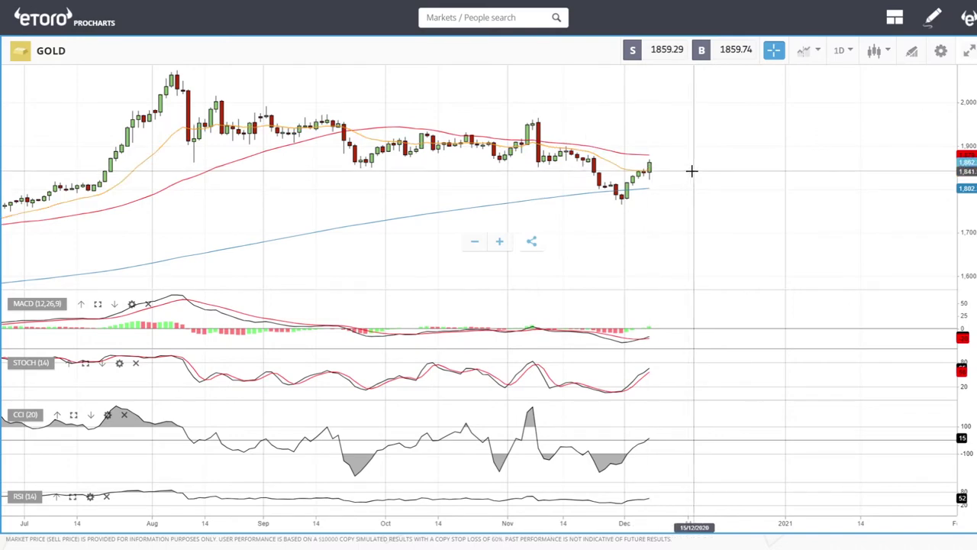
{"action": "scroll", "coordinate": [691, 171], "scroll_direction": "down", "scroll_amount": 3}
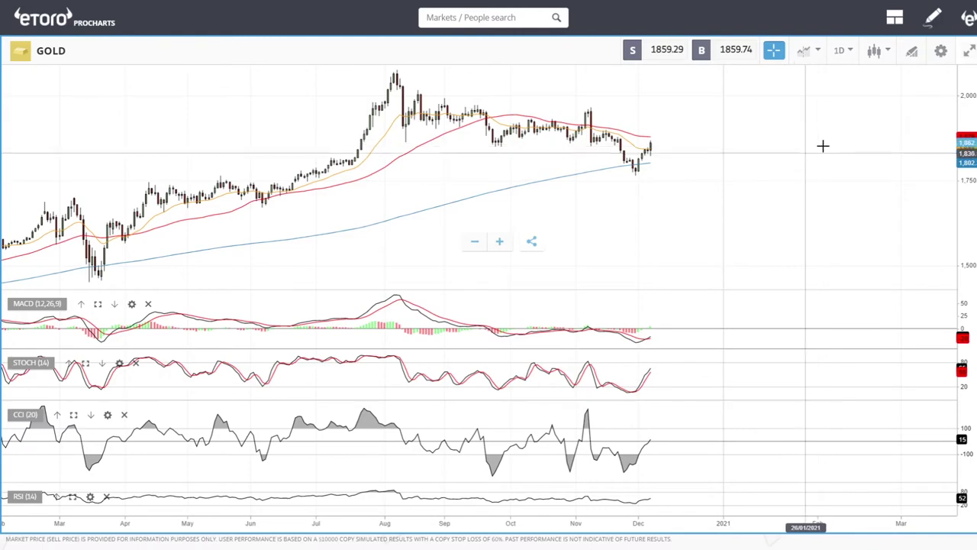
Draw a descending trend line on the GOLD chart with the Line tool, from the August high through the November high.
{"action": "left_click", "coordinate": [911, 52]}
{"action": "left_click", "coordinate": [496, 367]}
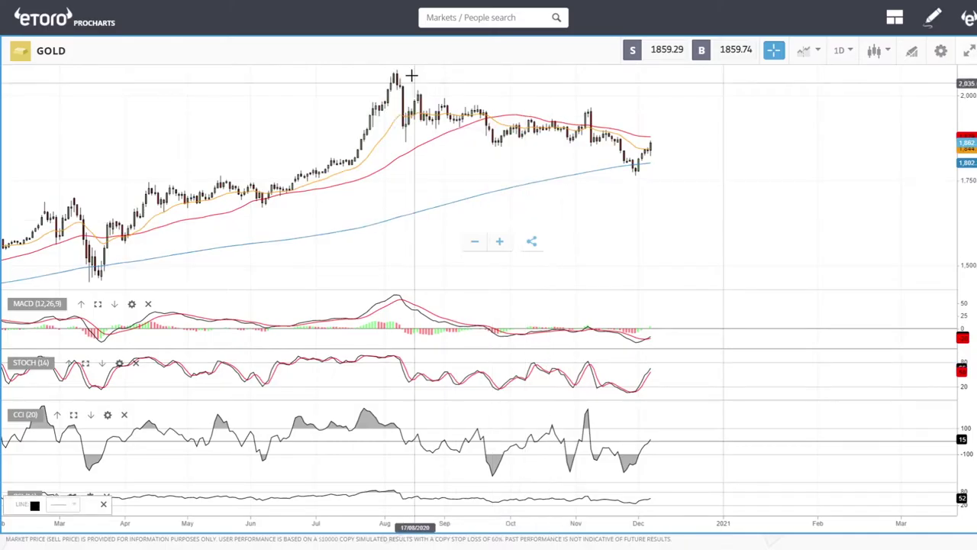
{"action": "left_click", "coordinate": [396, 69]}
{"action": "left_click", "coordinate": [500, 89]}
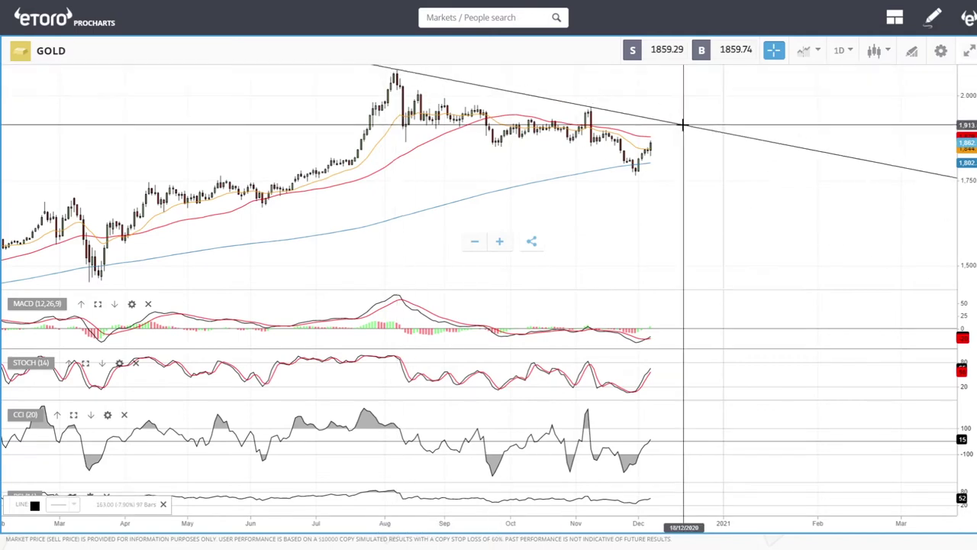
Draw an ascending trend line on the GOLD chart from the March low through the late-November low, extending into 2021.
{"action": "left_click", "coordinate": [912, 52]}
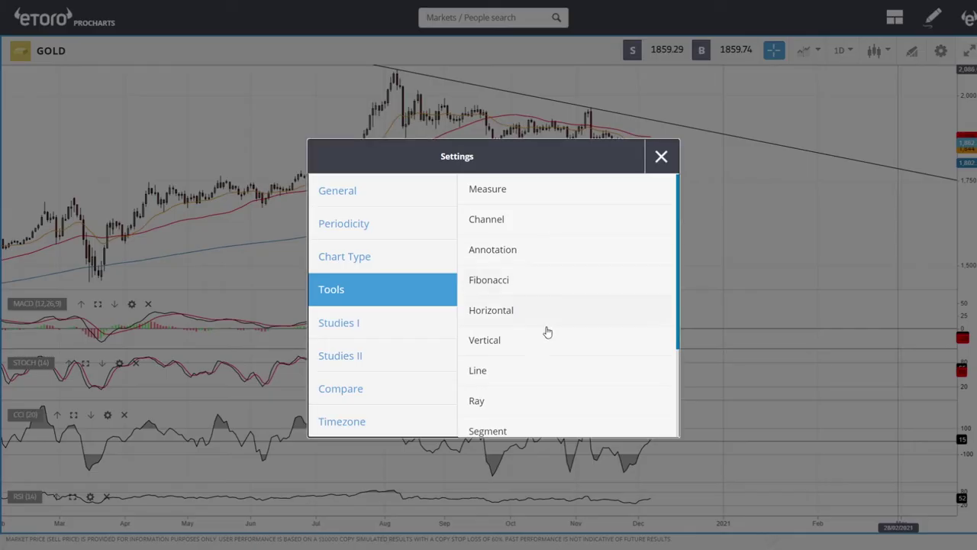
{"action": "left_click", "coordinate": [488, 373]}
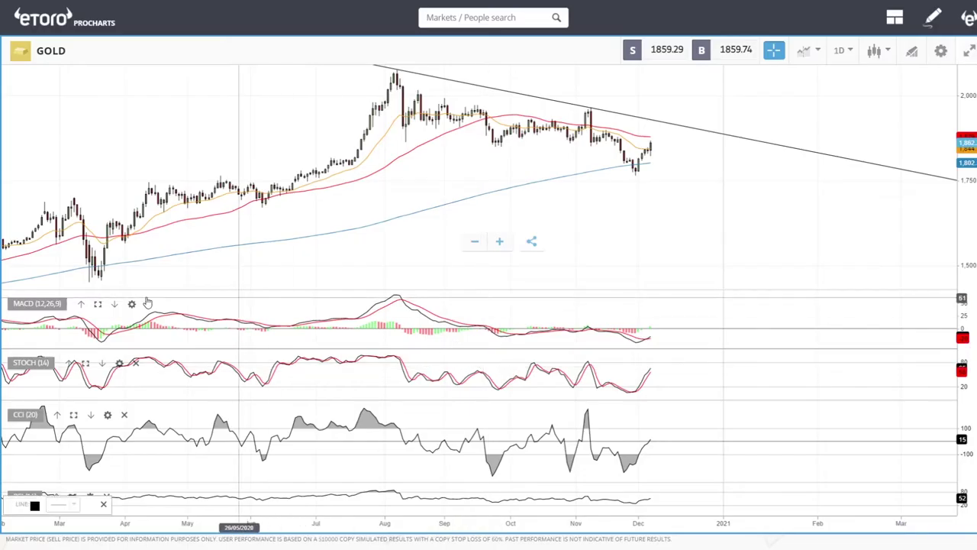
{"action": "left_click", "coordinate": [102, 279]}
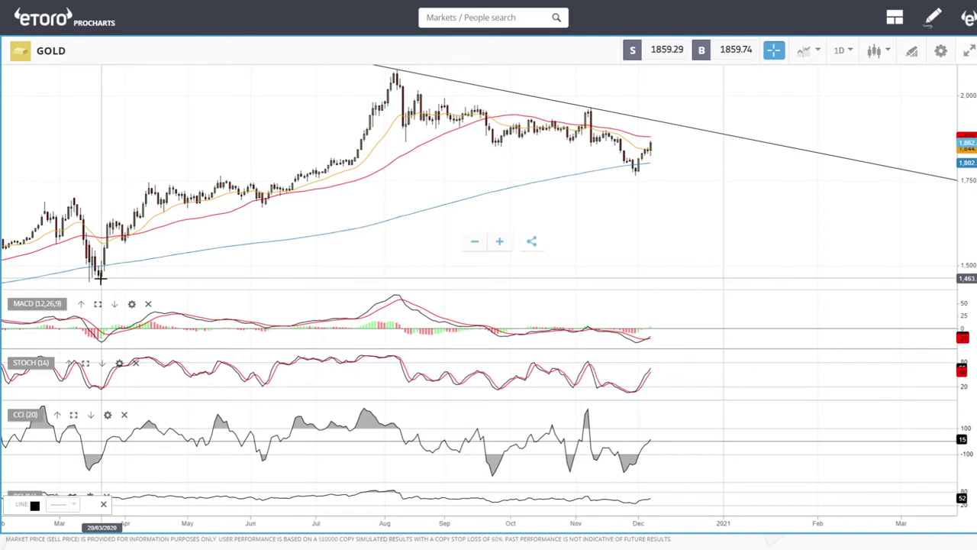
{"action": "left_click", "coordinate": [807, 142]}
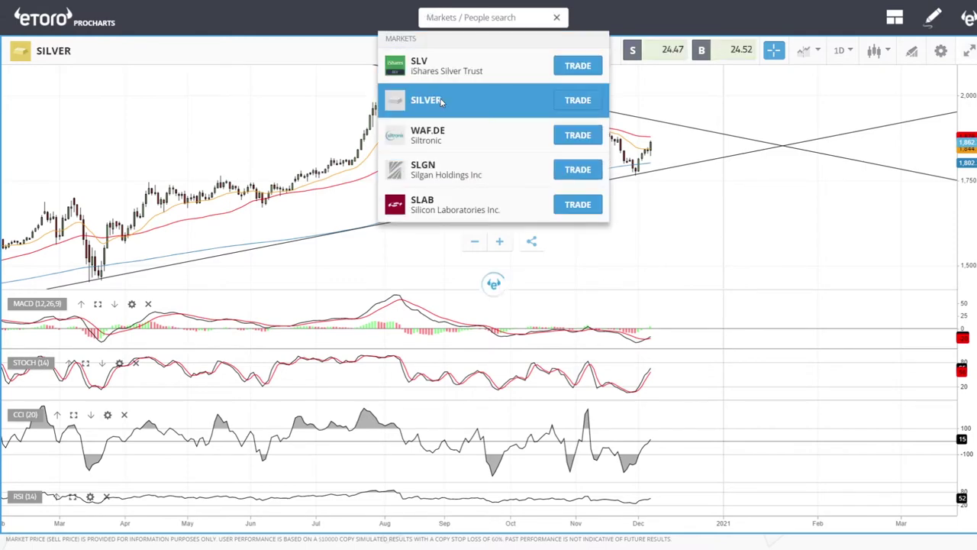
Open the SILVER chart from the search results and compare its recent candles with its movement since April.
{"action": "left_click", "coordinate": [443, 100]}
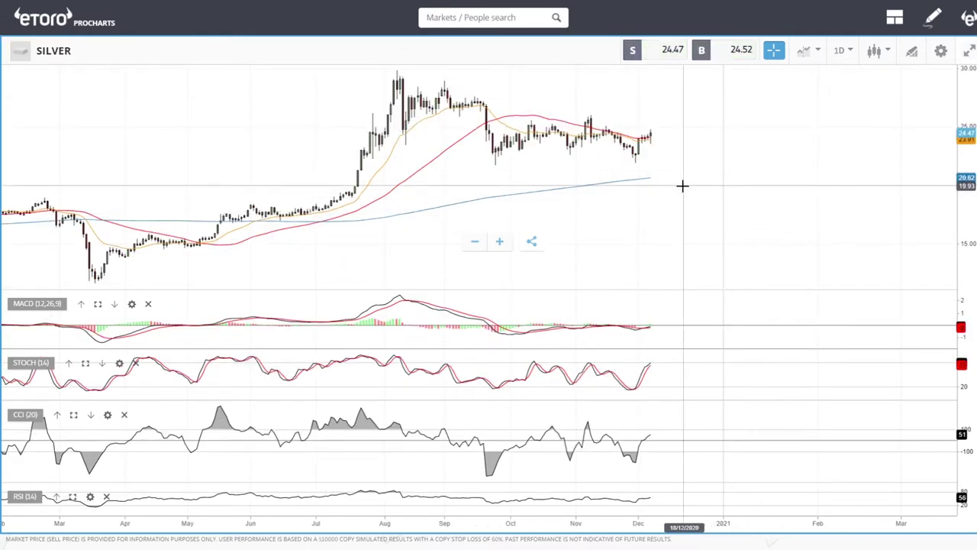
{"action": "scroll", "coordinate": [682, 186], "scroll_direction": "up", "scroll_amount": 5}
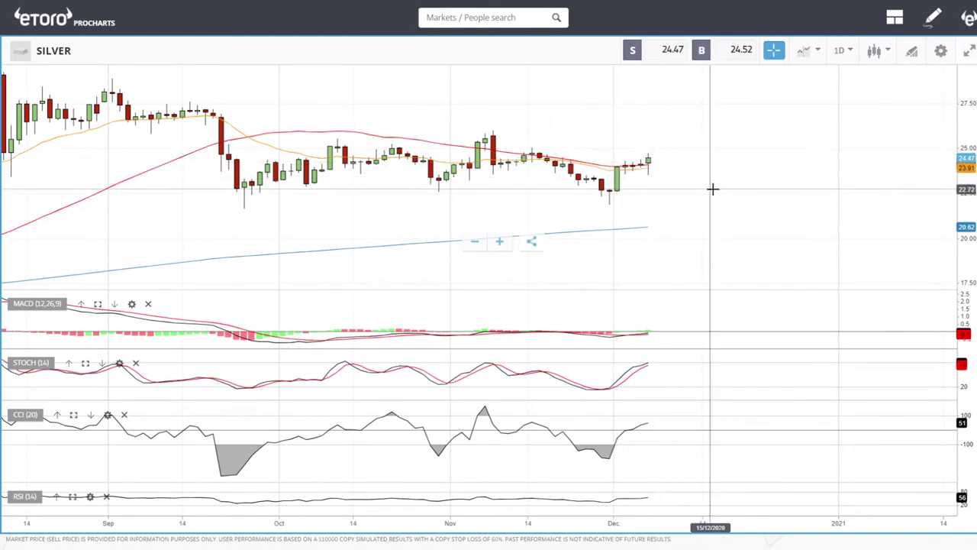
{"action": "scroll", "coordinate": [714, 192], "scroll_direction": "down", "scroll_amount": 5}
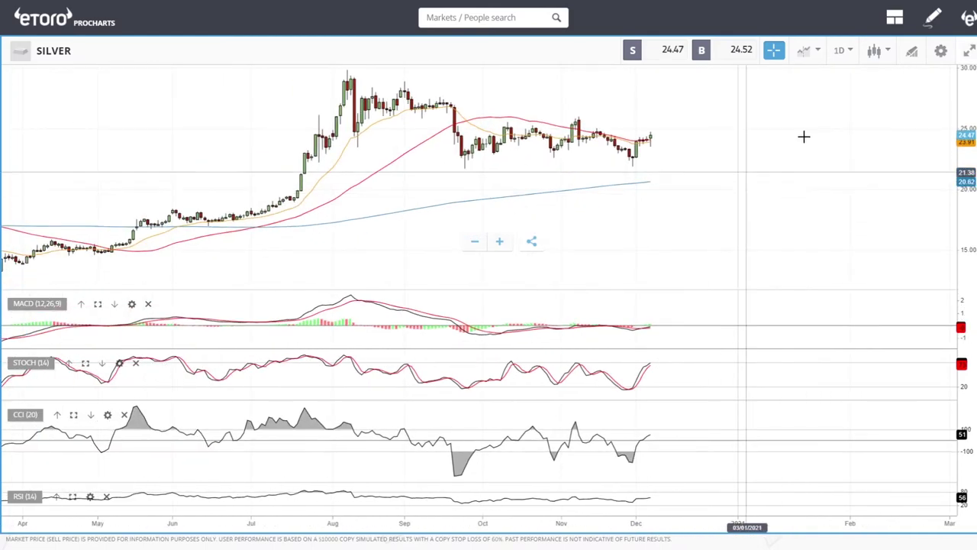
Draw a descending trend line on the SILVER chart with the Line tool, from the August high along the November high.
{"action": "left_click", "coordinate": [911, 51]}
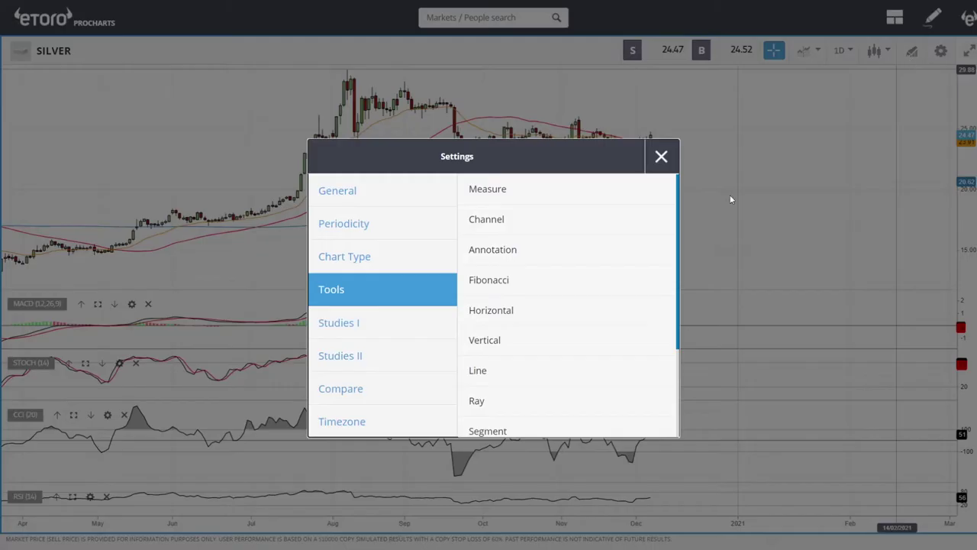
{"action": "left_click", "coordinate": [478, 370]}
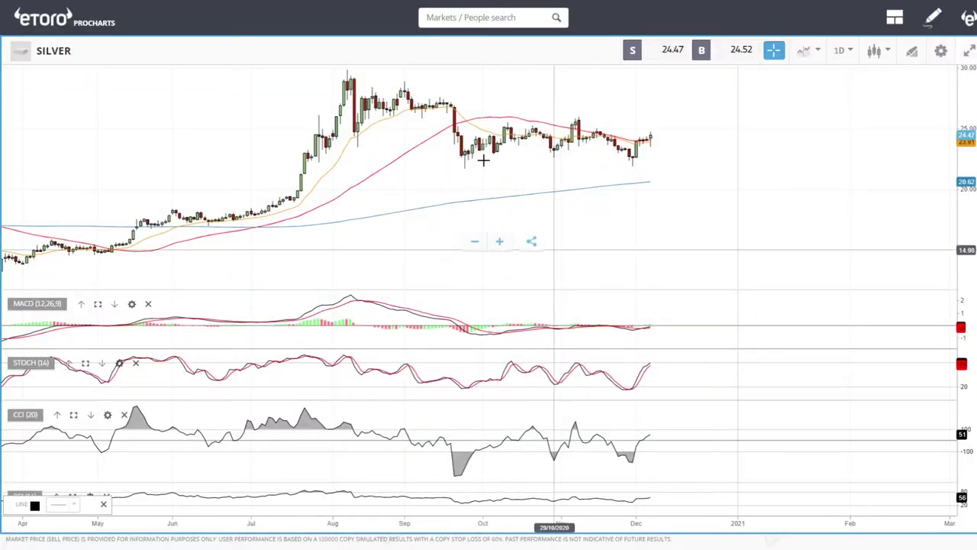
{"action": "left_click", "coordinate": [348, 71]}
{"action": "left_click", "coordinate": [704, 140]}
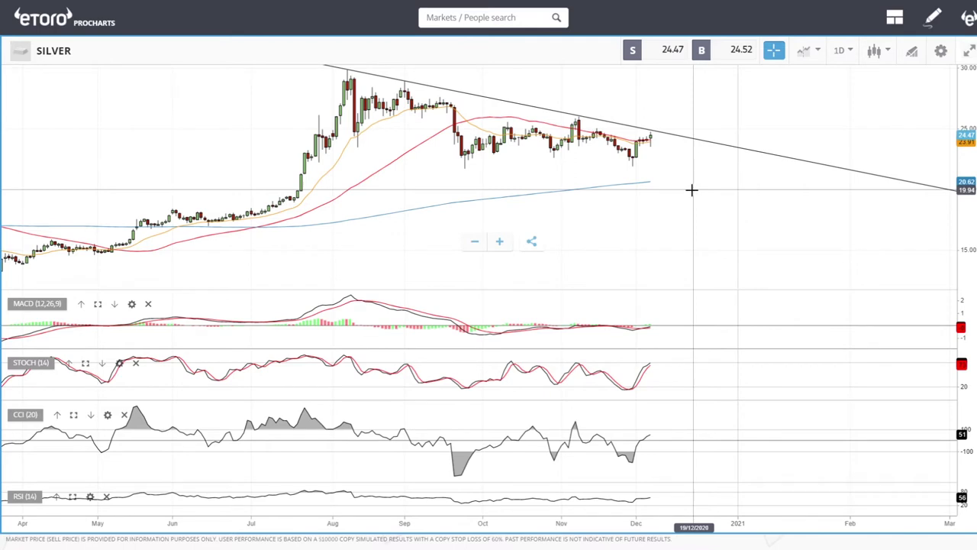
{"action": "left_click", "coordinate": [654, 127]}
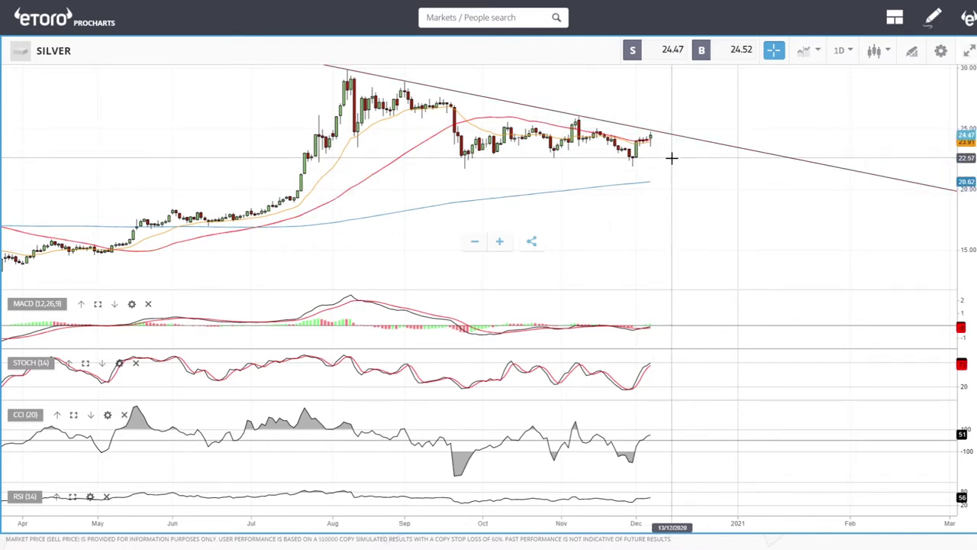
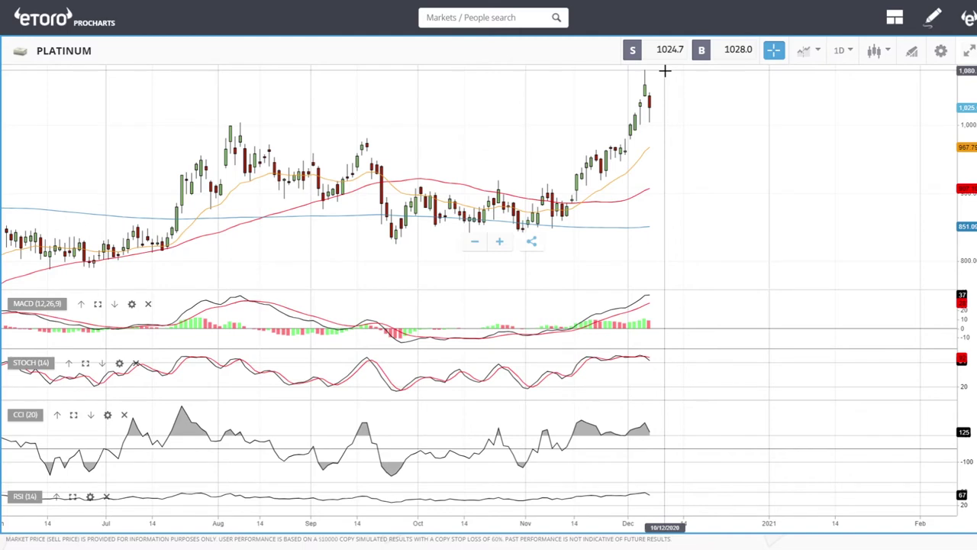
Examine the PLATINUM chart's price history back to late 2019 and its latest daily candles.
{"action": "scroll", "coordinate": [680, 214], "scroll_direction": "down", "scroll_amount": 5}
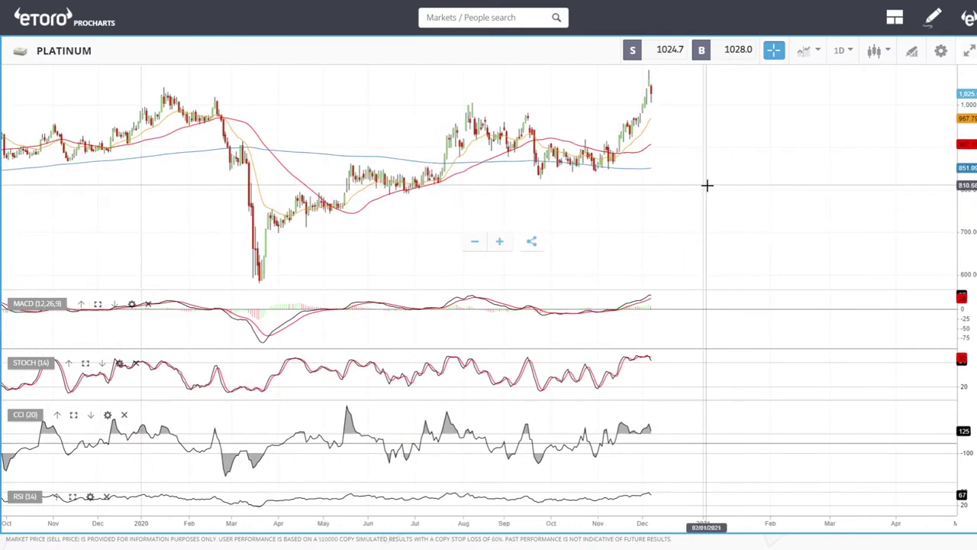
{"action": "scroll", "coordinate": [707, 184], "scroll_direction": "up", "scroll_amount": 5}
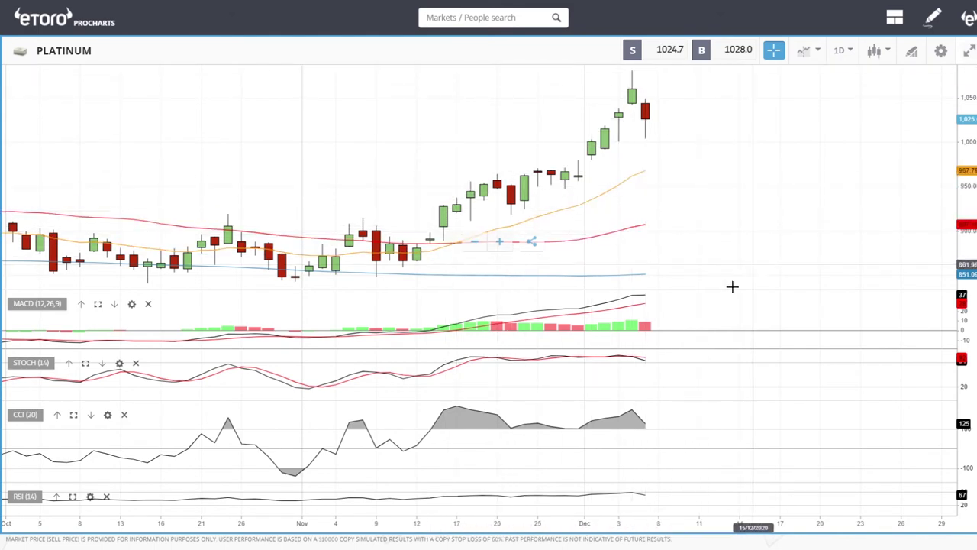
{"action": "scroll", "coordinate": [731, 286], "scroll_direction": "down", "scroll_amount": 5}
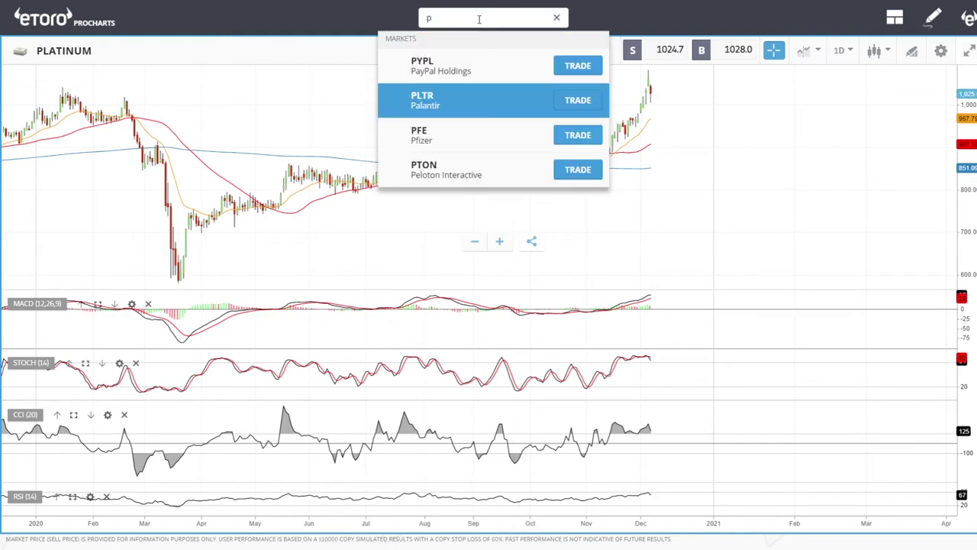
Open the PALLADIUM chart and compare its latest daily candles with its price history back to early 2020.
{"action": "type", "text": "ll"}
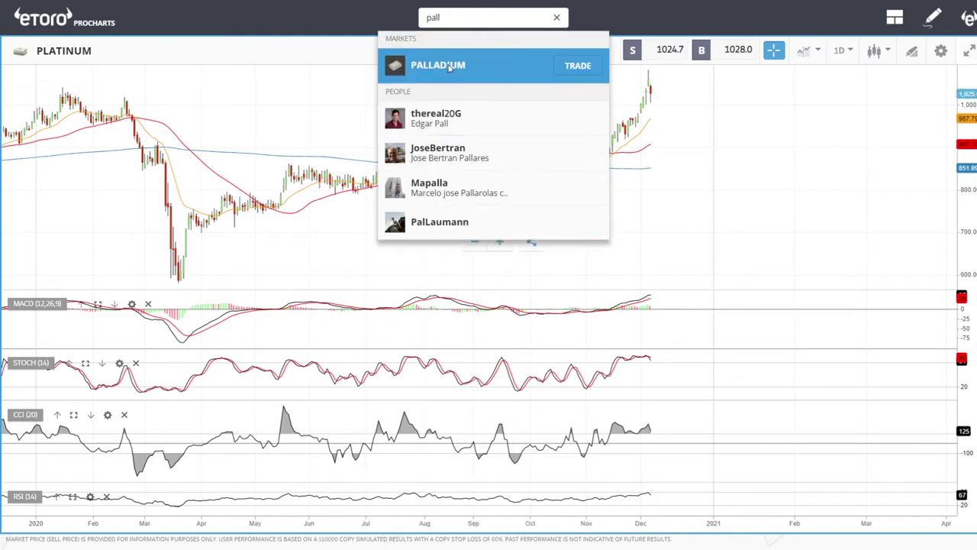
{"action": "left_click", "coordinate": [455, 65]}
{"action": "scroll", "coordinate": [728, 195], "scroll_direction": "up", "scroll_amount": 5}
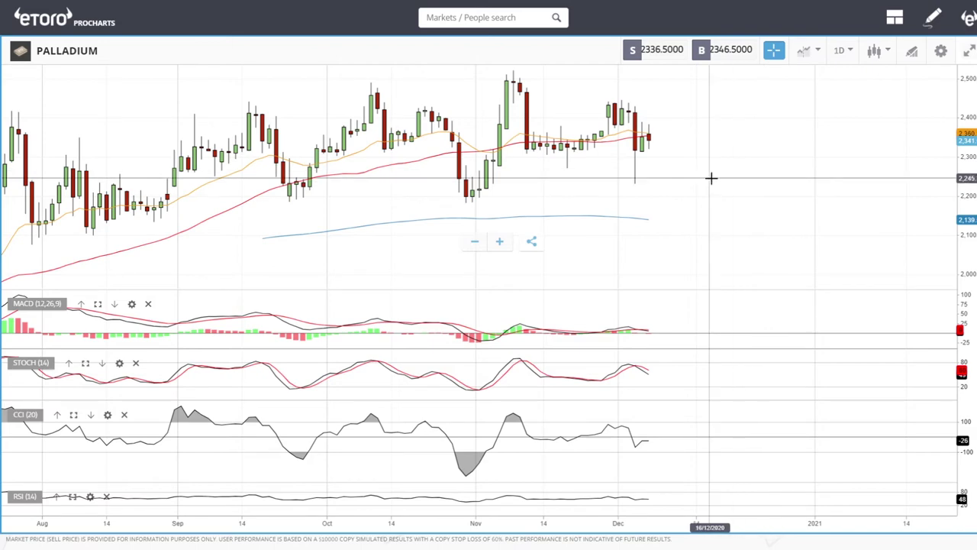
{"action": "scroll", "coordinate": [711, 178], "scroll_direction": "down", "scroll_amount": 3}
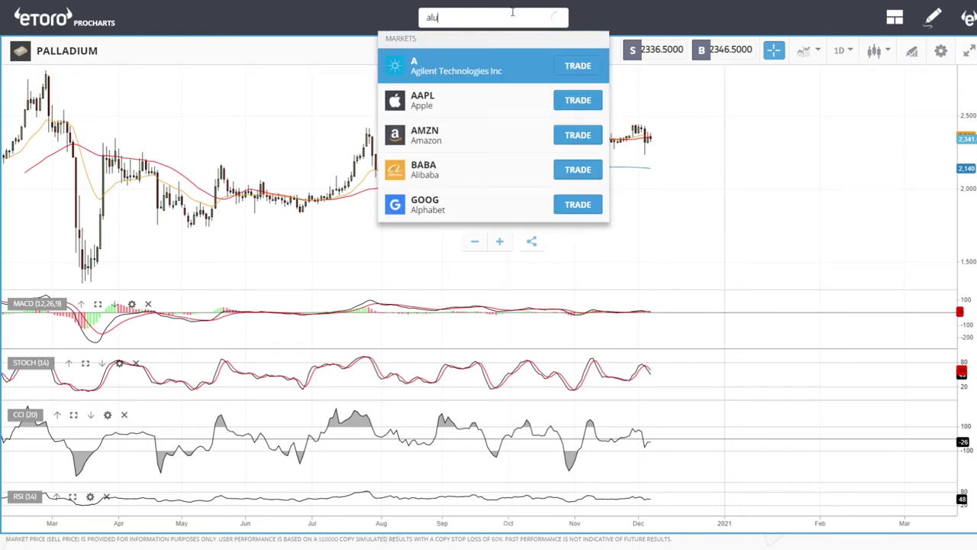
Open the ALUMINUM chart and examine its recent daily candles and its price movement since spring 2020.
{"action": "left_click", "coordinate": [435, 105]}
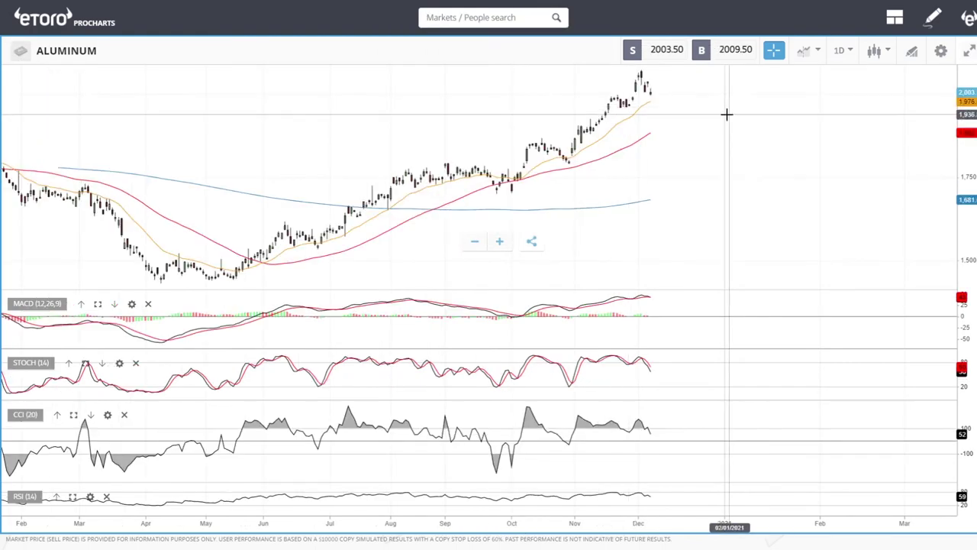
{"action": "scroll", "coordinate": [727, 115], "scroll_direction": "up", "scroll_amount": 5}
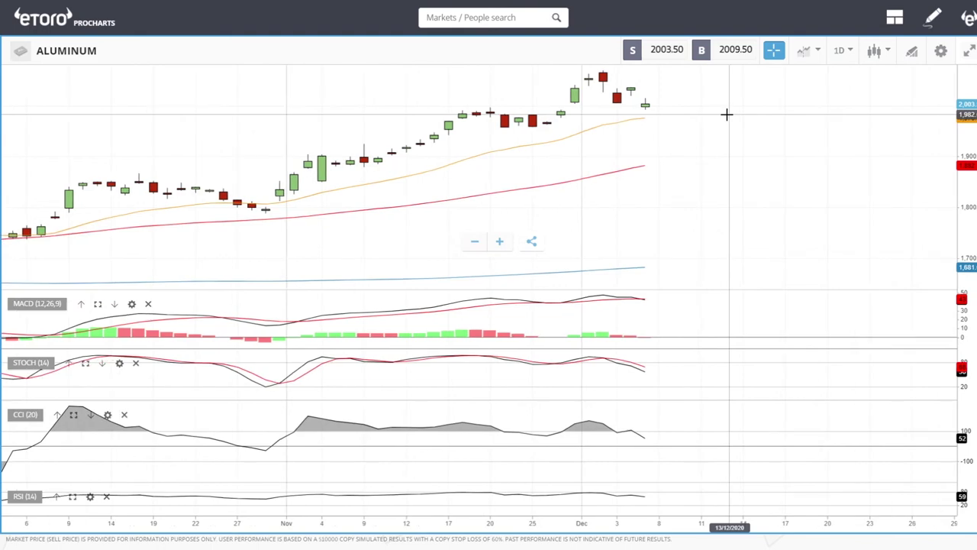
{"action": "scroll", "coordinate": [710, 115], "scroll_direction": "down", "scroll_amount": 3}
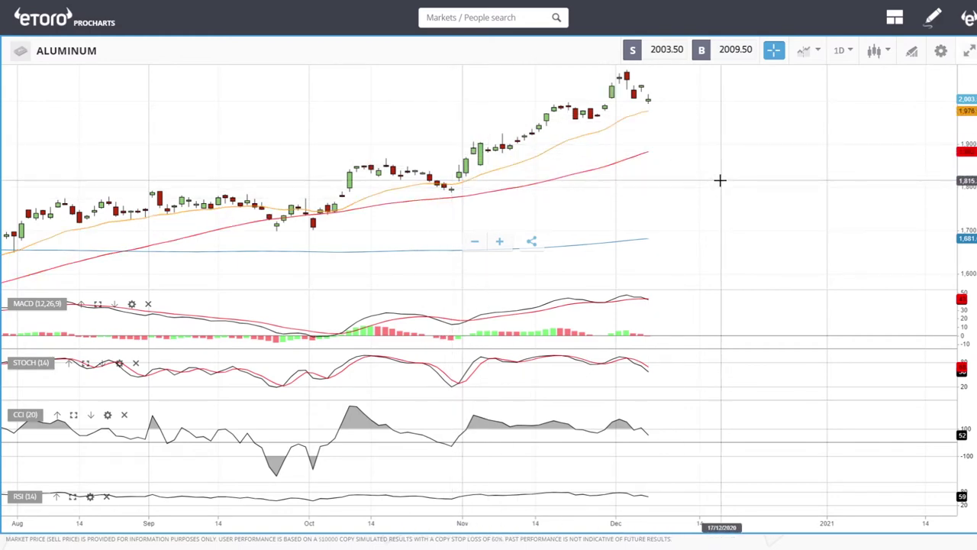
{"action": "scroll", "coordinate": [720, 179], "scroll_direction": "down", "scroll_amount": 3}
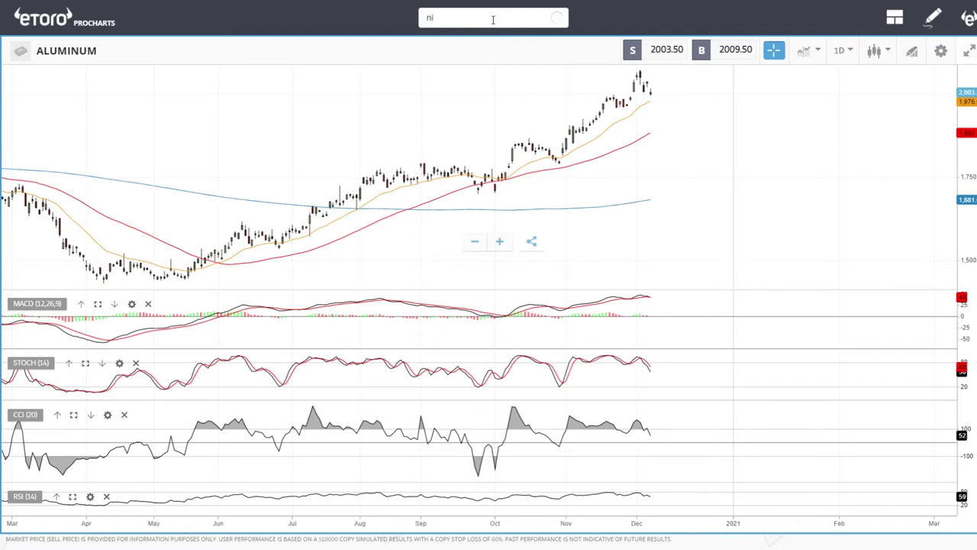
Open the NICKEL chart and examine its daily candles and indicators from September to early December.
{"action": "type", "text": "c"}
{"action": "left_click", "coordinate": [435, 168]}
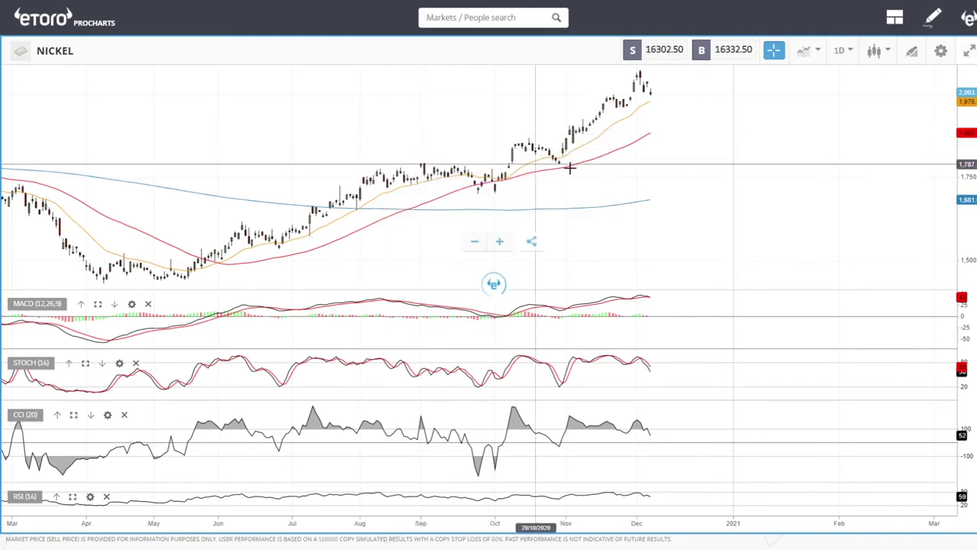
{"action": "scroll", "coordinate": [692, 111], "scroll_direction": "up", "scroll_amount": 3}
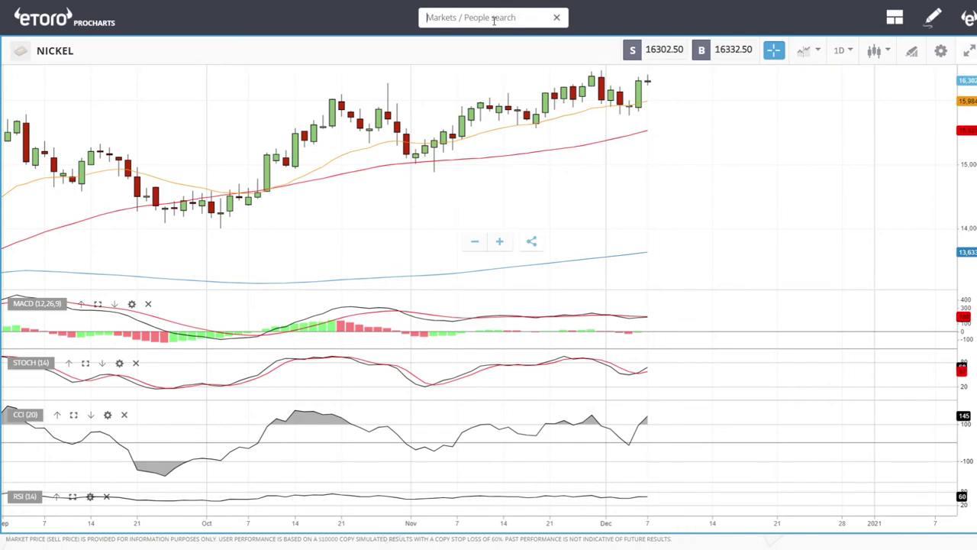
Open the SUGAR chart and compare its recent candles and indicators with its price movement since May.
{"action": "type", "text": "ug"}
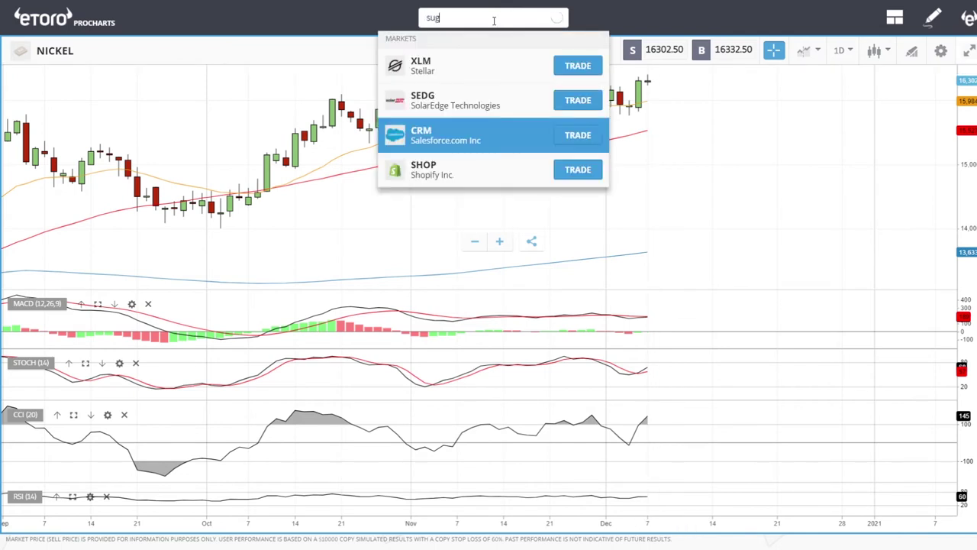
{"action": "left_click", "coordinate": [435, 66]}
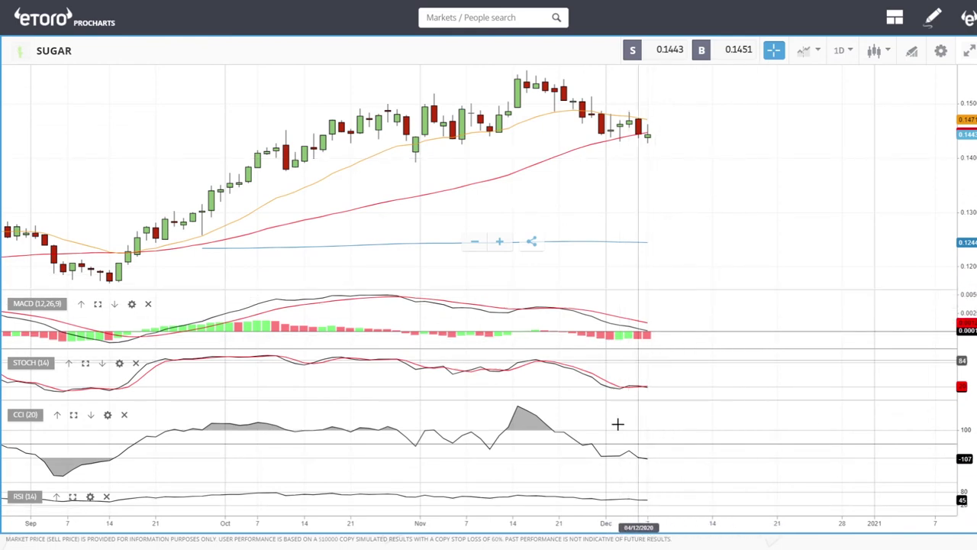
{"action": "scroll", "coordinate": [802, 179], "scroll_direction": "down", "scroll_amount": 4}
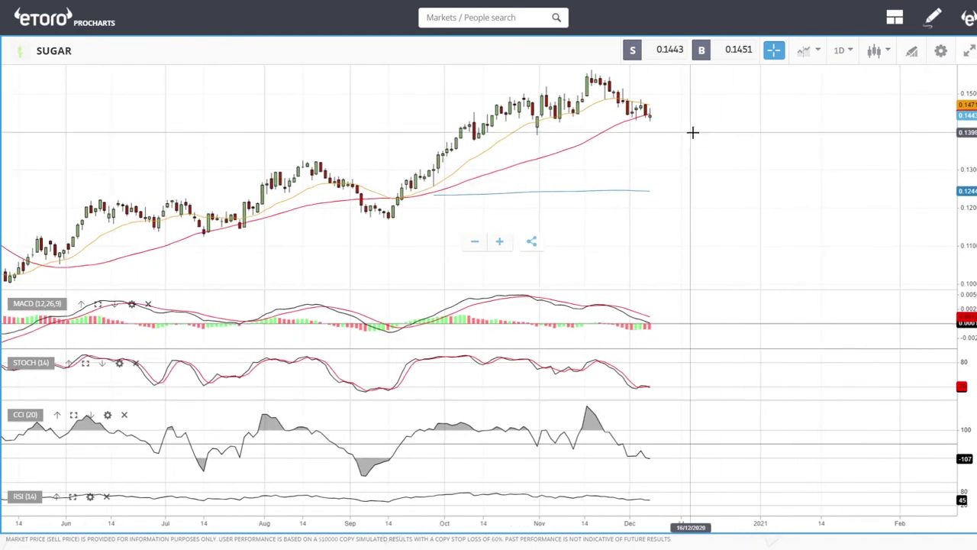
Draw a horizontal line on the SUGAR chart at about 0.14, near the early-November low.
{"action": "left_click", "coordinate": [912, 51]}
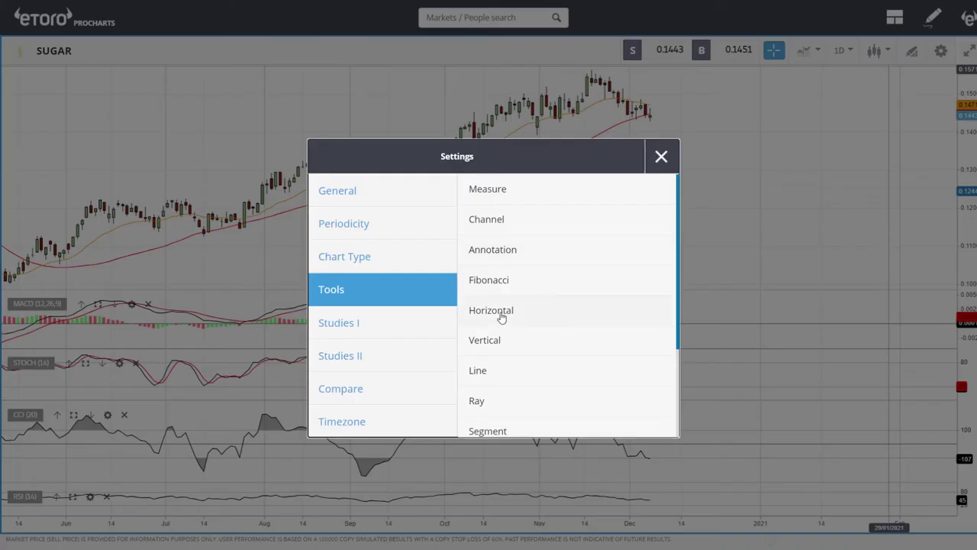
{"action": "left_click", "coordinate": [503, 312]}
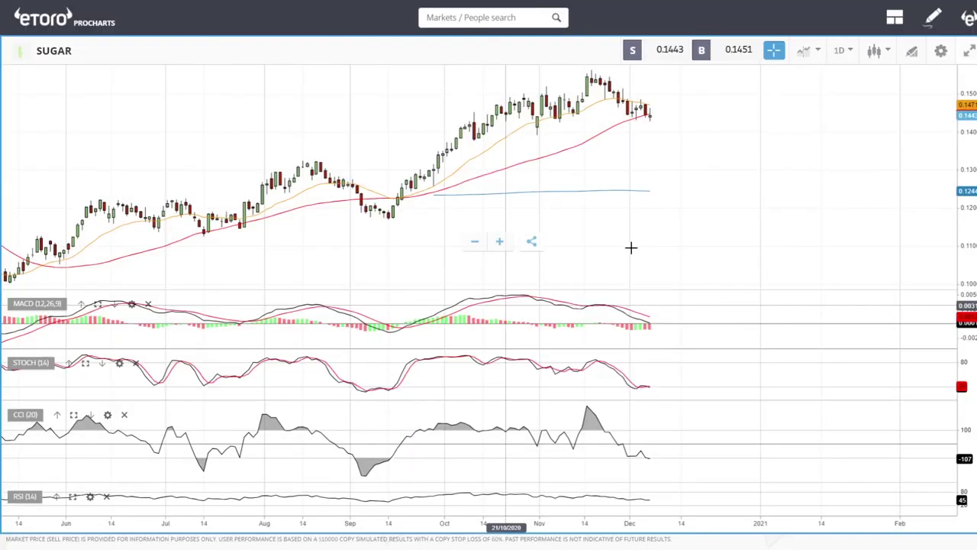
{"action": "left_click", "coordinate": [680, 133]}
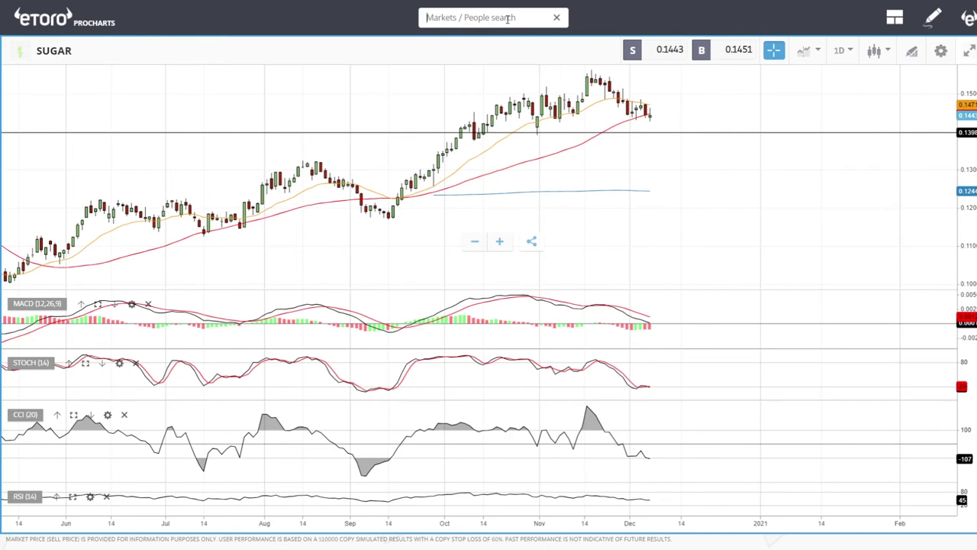
Open the COTTON chart and compare its latest daily candles with its price movement since May.
{"action": "type", "text": "ott"}
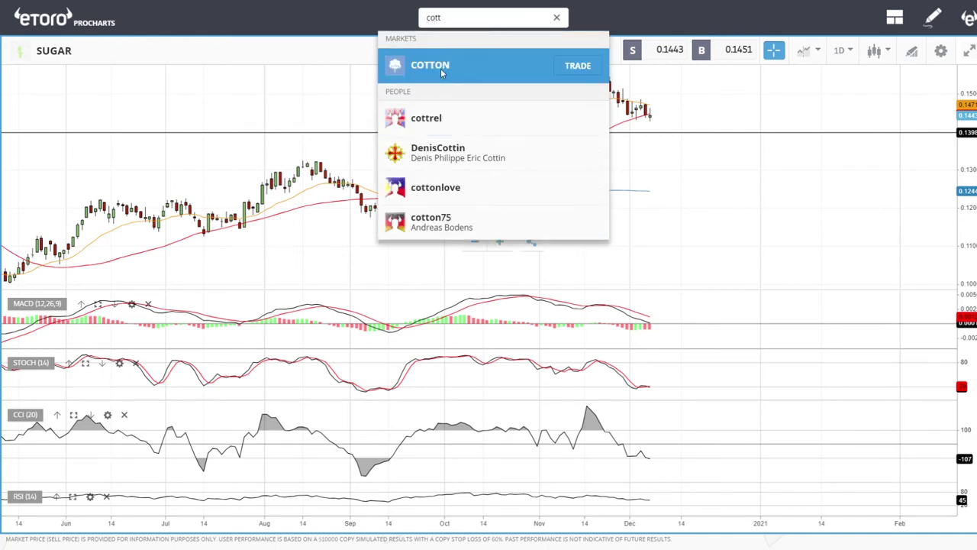
{"action": "left_click", "coordinate": [441, 71]}
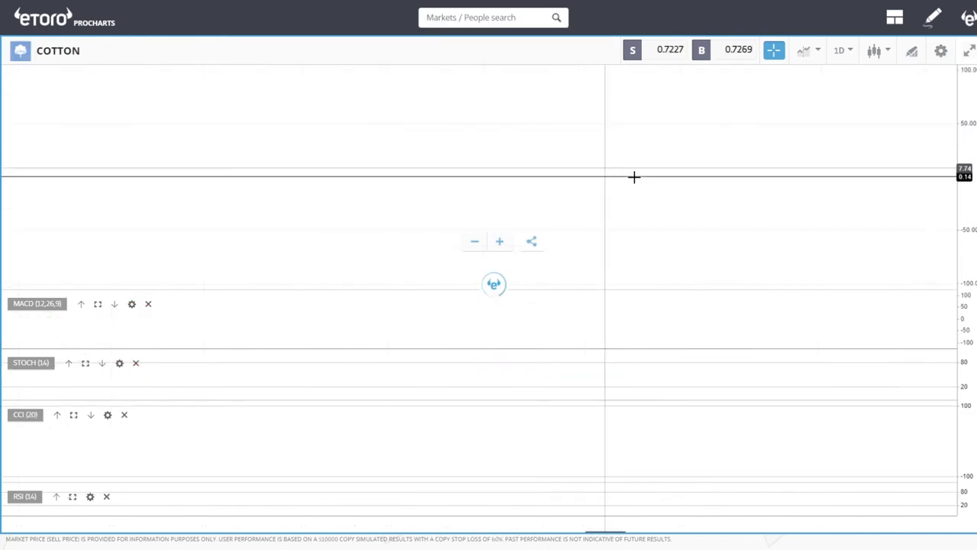
{"action": "scroll", "coordinate": [707, 168], "scroll_direction": "up", "scroll_amount": 3}
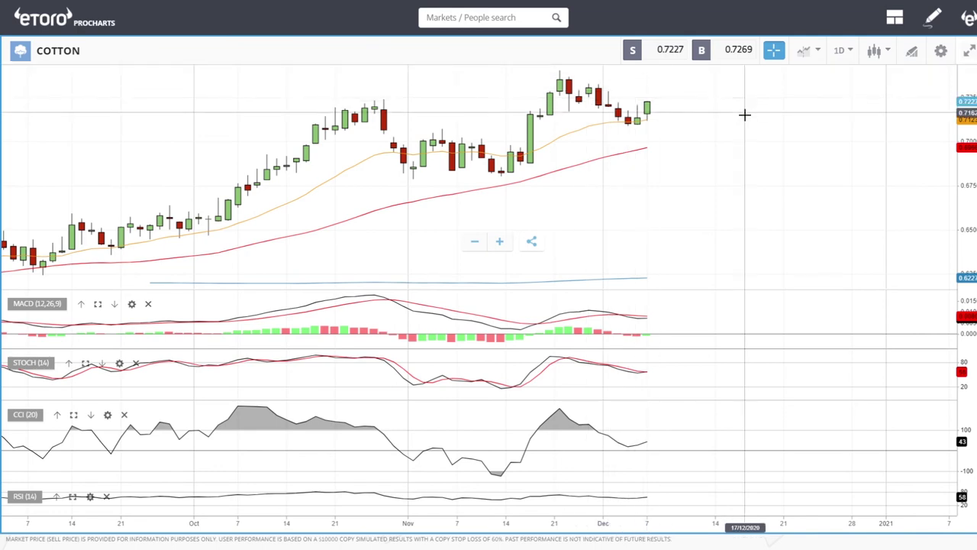
{"action": "scroll", "coordinate": [735, 128], "scroll_direction": "down", "scroll_amount": 2}
{"action": "scroll", "coordinate": [733, 153], "scroll_direction": "down", "scroll_amount": 2}
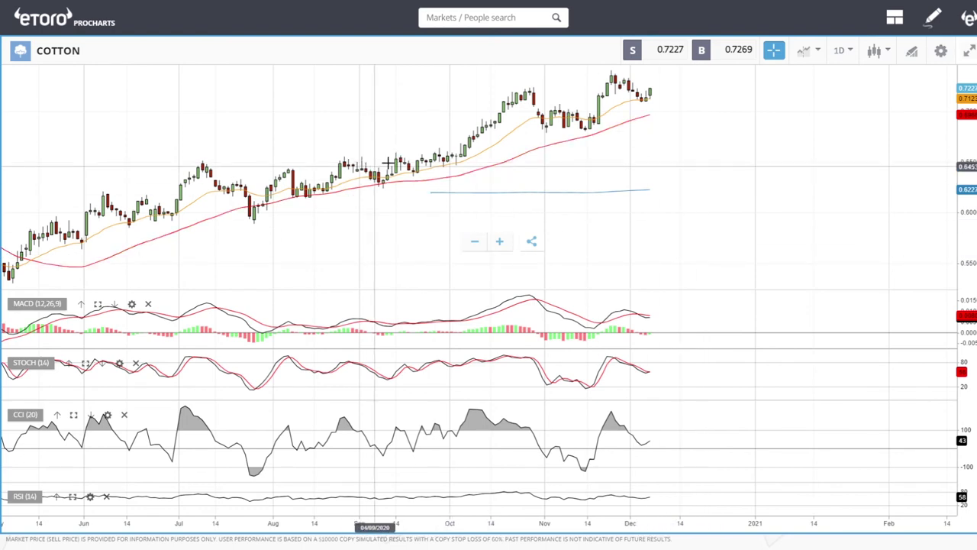
Open the COCOA chart and examine its latest daily candles against the price movement of the preceding months.
{"action": "left_click", "coordinate": [484, 18]}
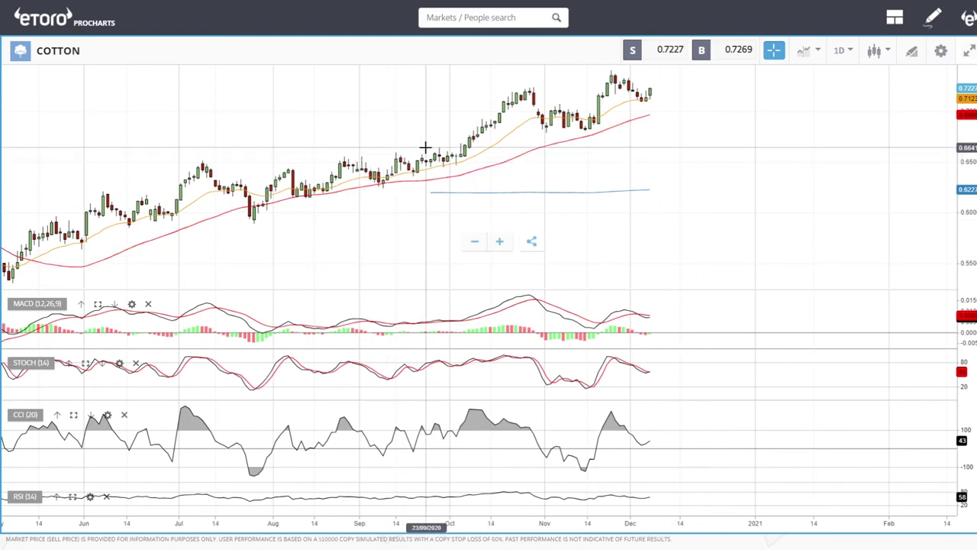
{"action": "type", "text": "coc"}
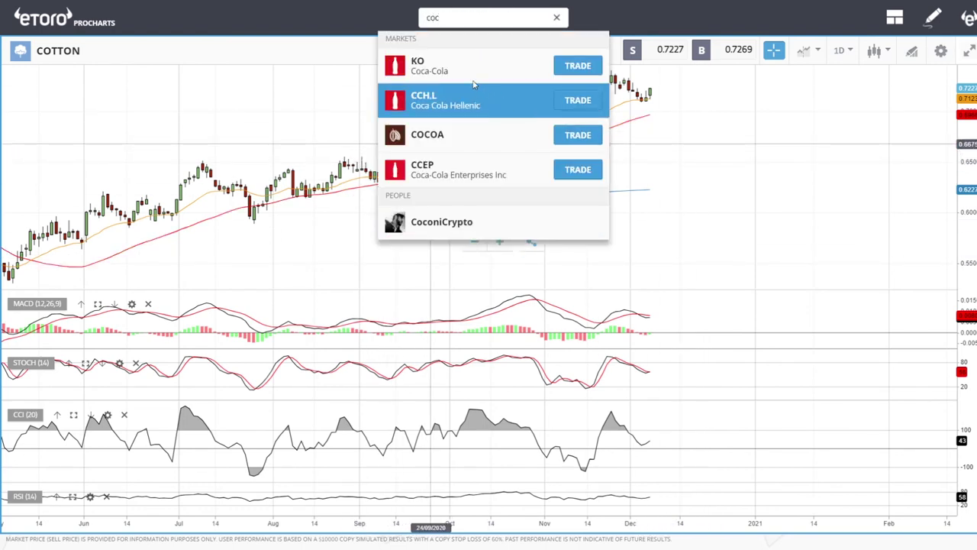
{"action": "left_click", "coordinate": [432, 135]}
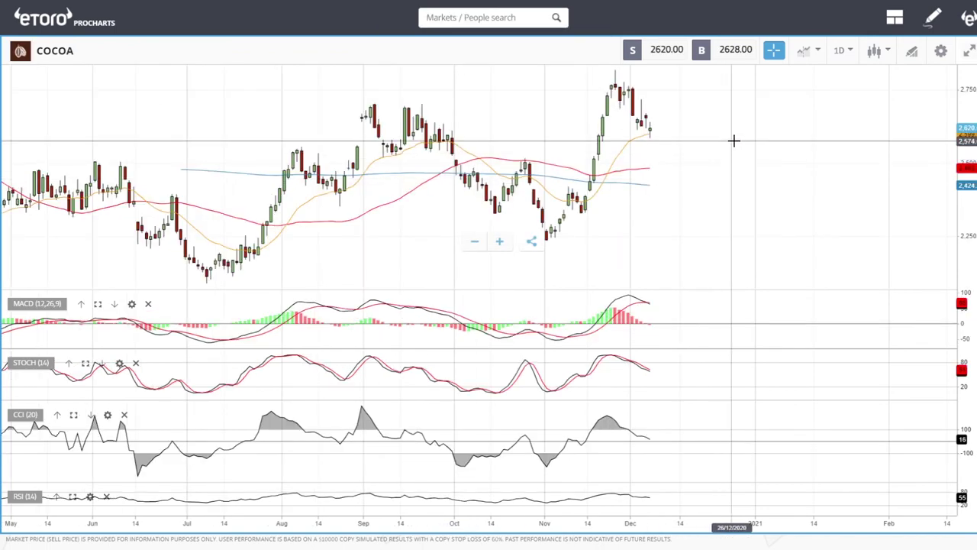
{"action": "scroll", "coordinate": [695, 149], "scroll_direction": "up", "scroll_amount": 5}
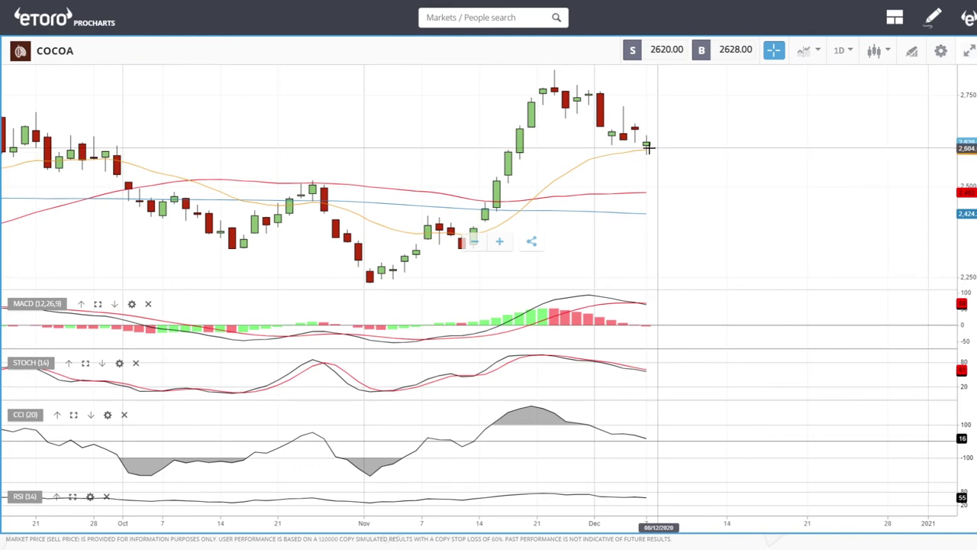
{"action": "scroll", "coordinate": [684, 152], "scroll_direction": "down", "scroll_amount": 4}
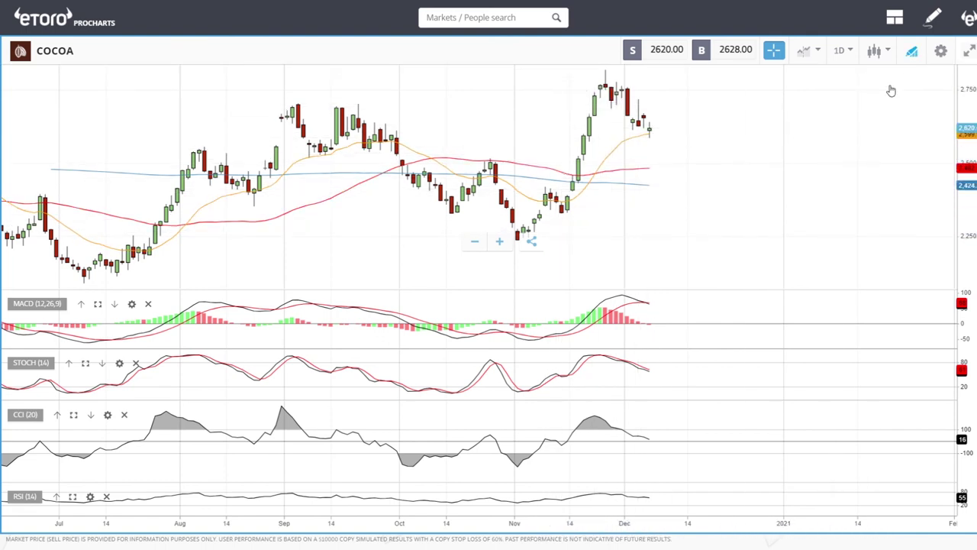
Draw a Fibonacci retracement on the COCOA chart from the 02/11/2020 low to the 23/11/2020 high and inspect its levels.
{"action": "left_click", "coordinate": [911, 50]}
{"action": "left_click", "coordinate": [500, 282]}
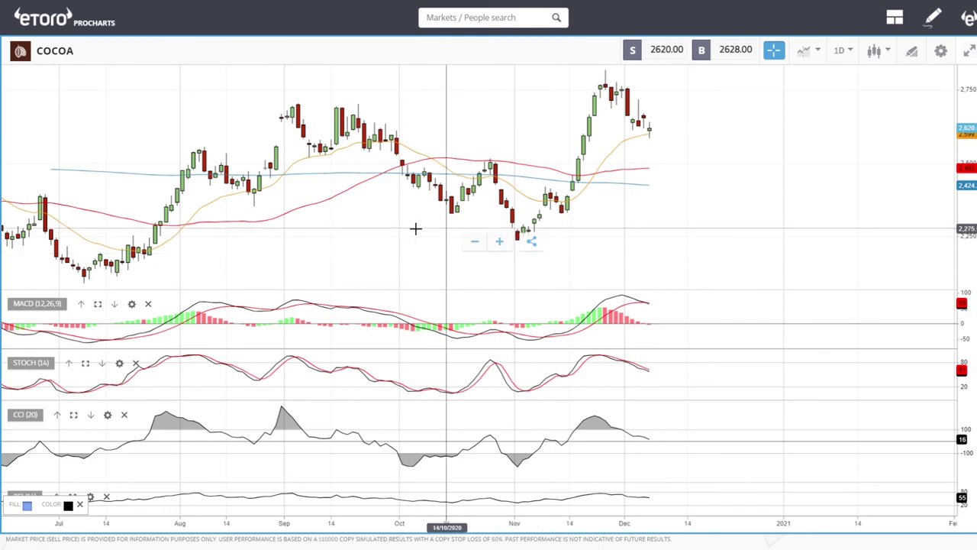
{"action": "scroll", "coordinate": [628, 227], "scroll_direction": "down", "scroll_amount": 3}
{"action": "left_click", "coordinate": [579, 242]}
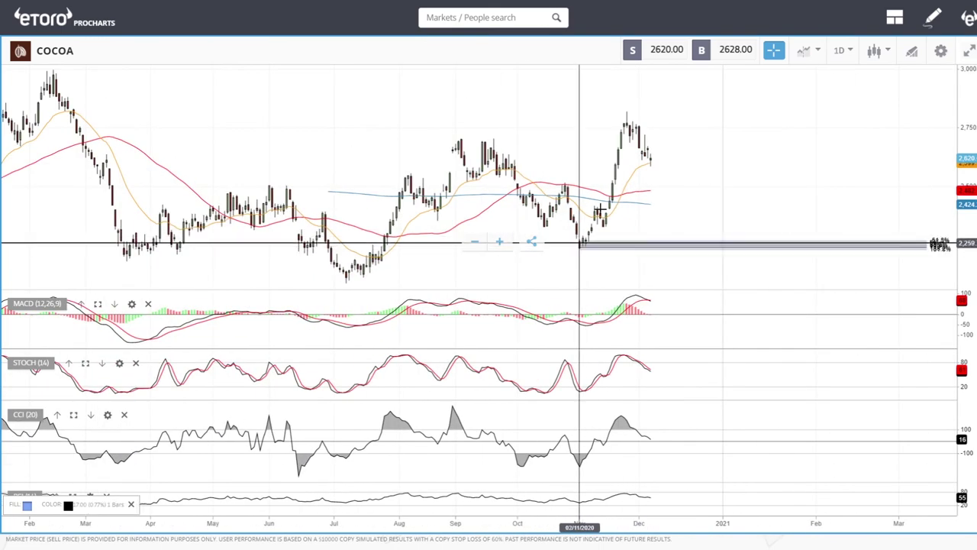
{"action": "left_click", "coordinate": [625, 110]}
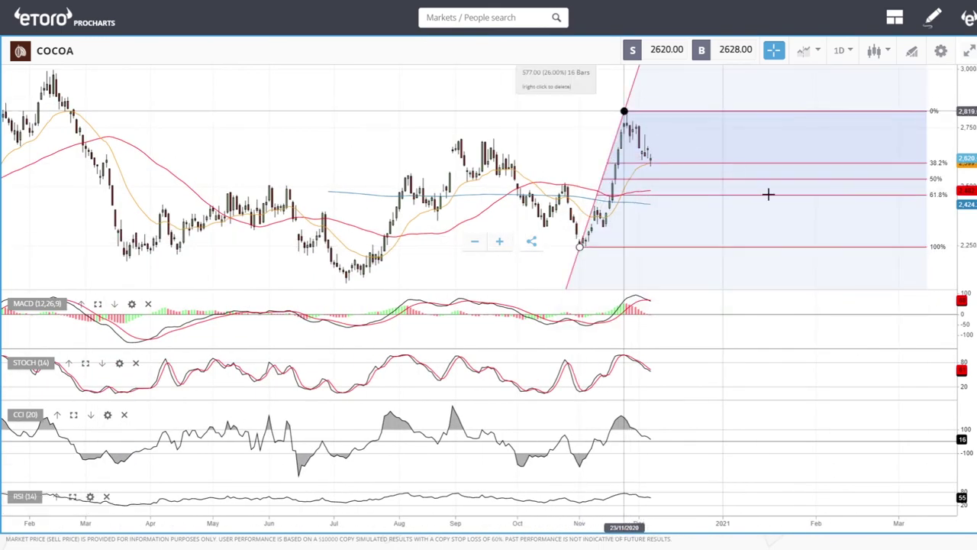
{"action": "scroll", "coordinate": [783, 216], "scroll_direction": "up", "scroll_amount": 5}
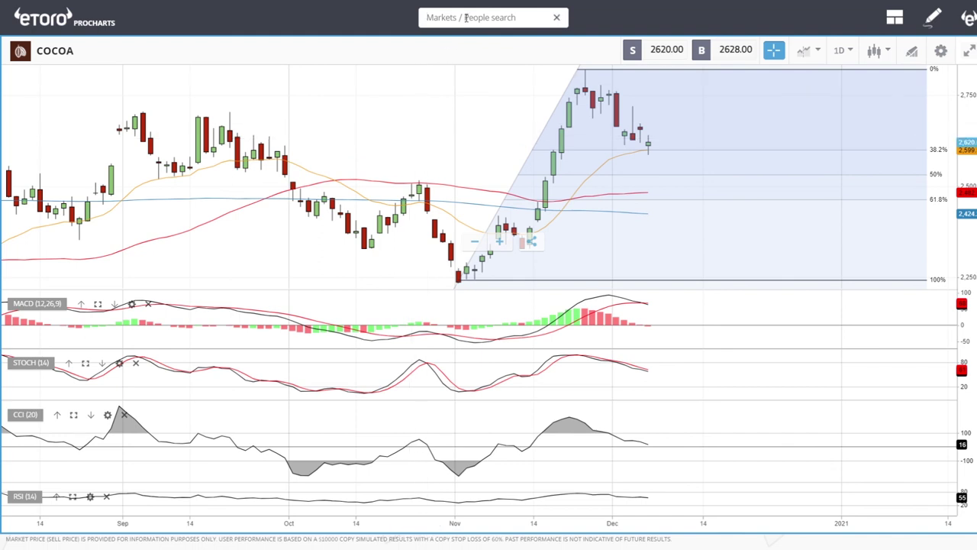
Search the markets for wheat and open the WHEAT chart.
{"action": "type", "text": "eat"}
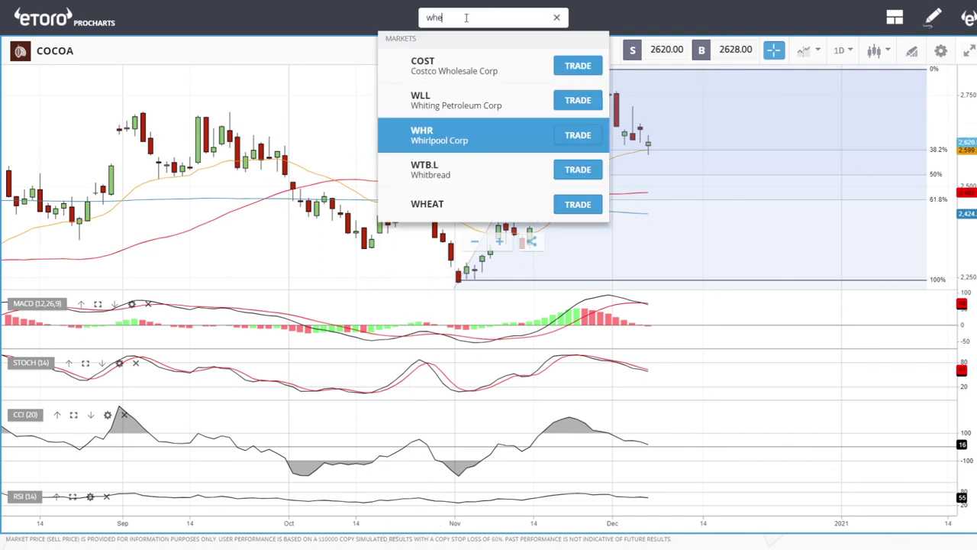
{"action": "left_click", "coordinate": [489, 65]}
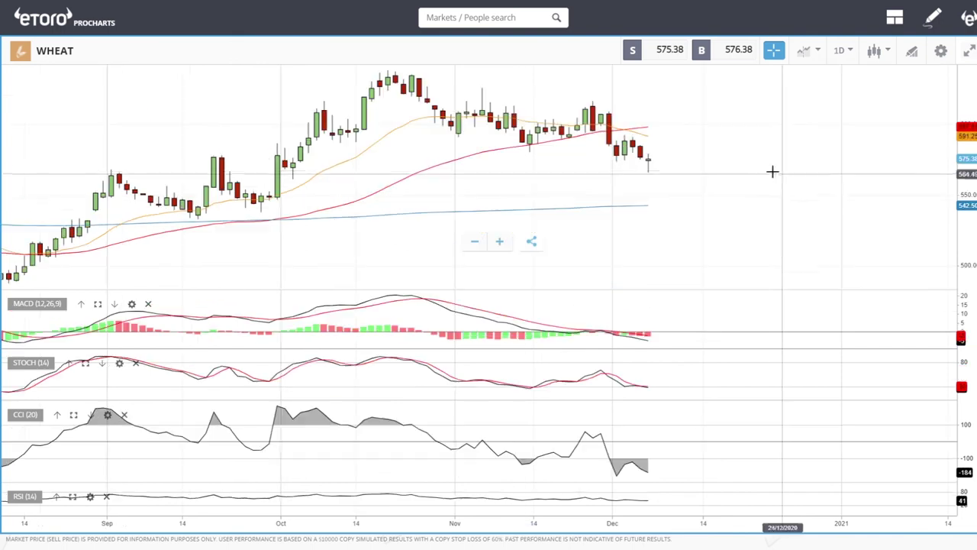